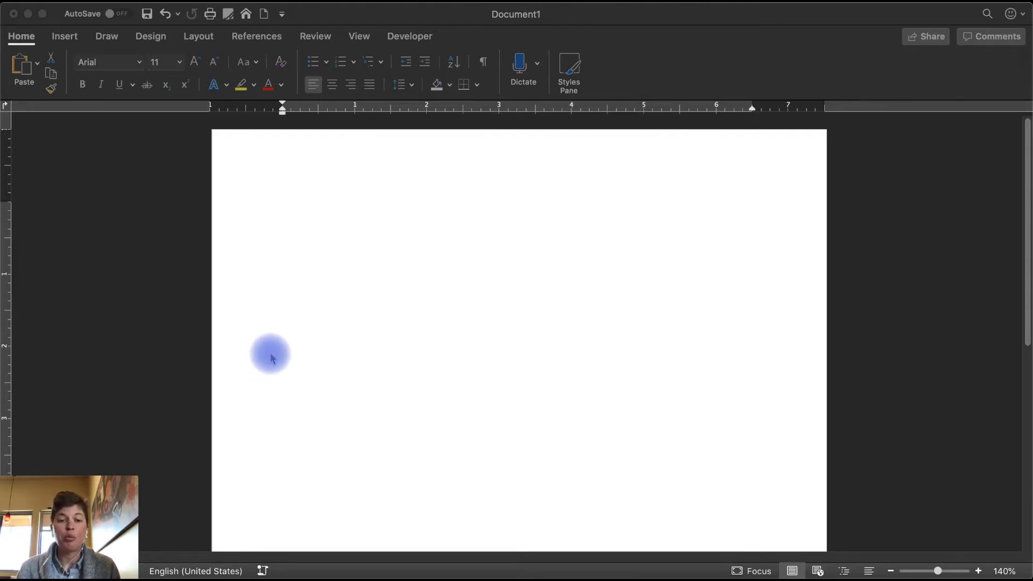
Type the heading placeholders Student Name, Instructor Name, Class Name and 'Deadline Date (formatted day month year)' on separate lines.
click(311, 266)
click(320, 221)
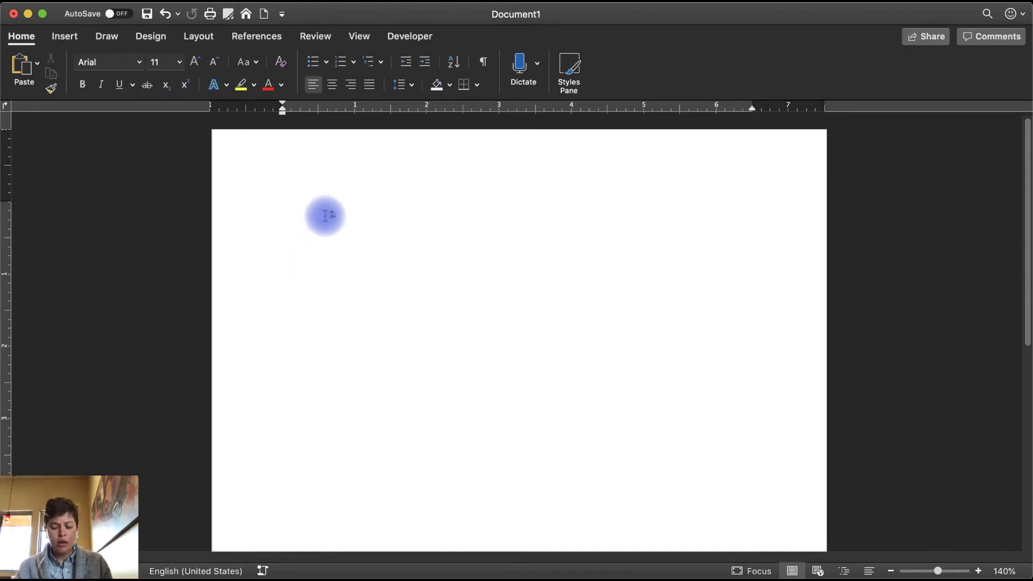
text(S)
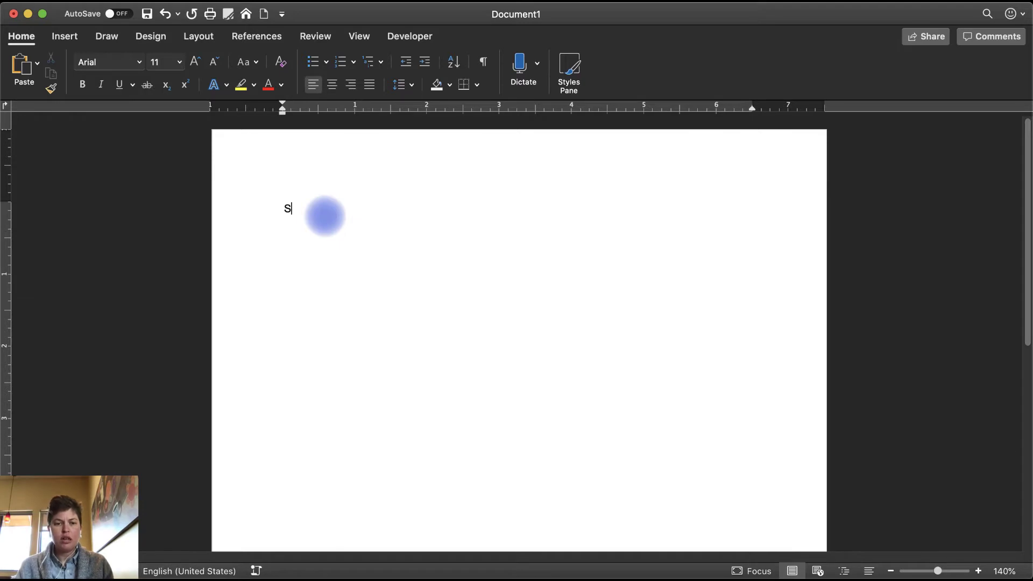
text(tudent Name)
key(Return)
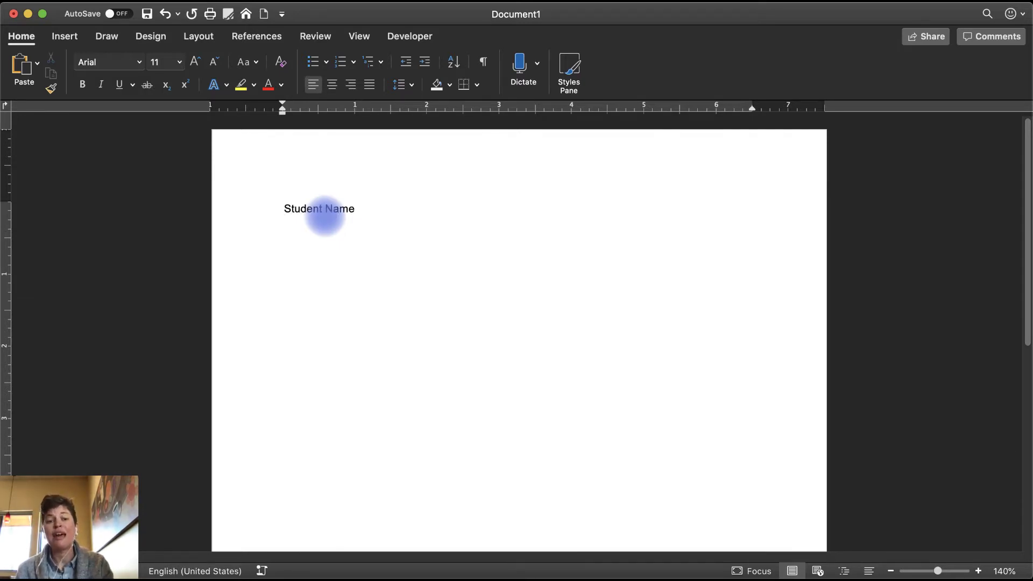
text(Instructor Name)
key(Return)
text(Class Name)
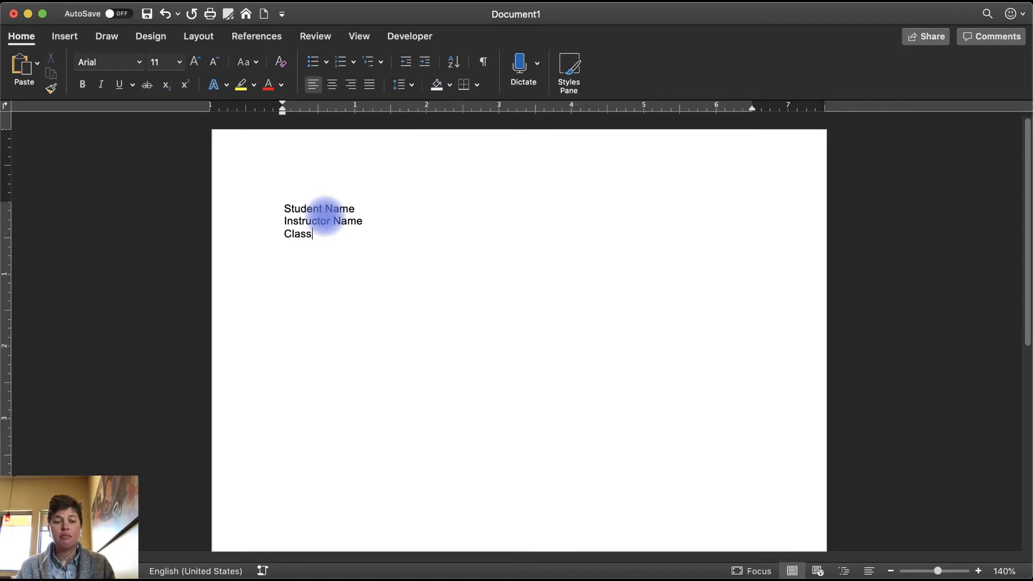
key(Return)
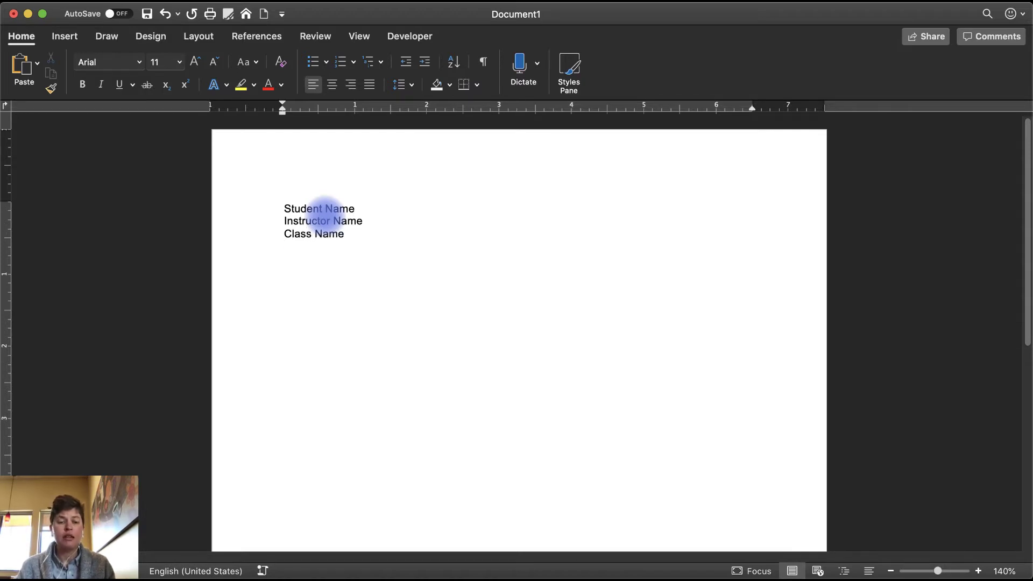
text(Deadline)
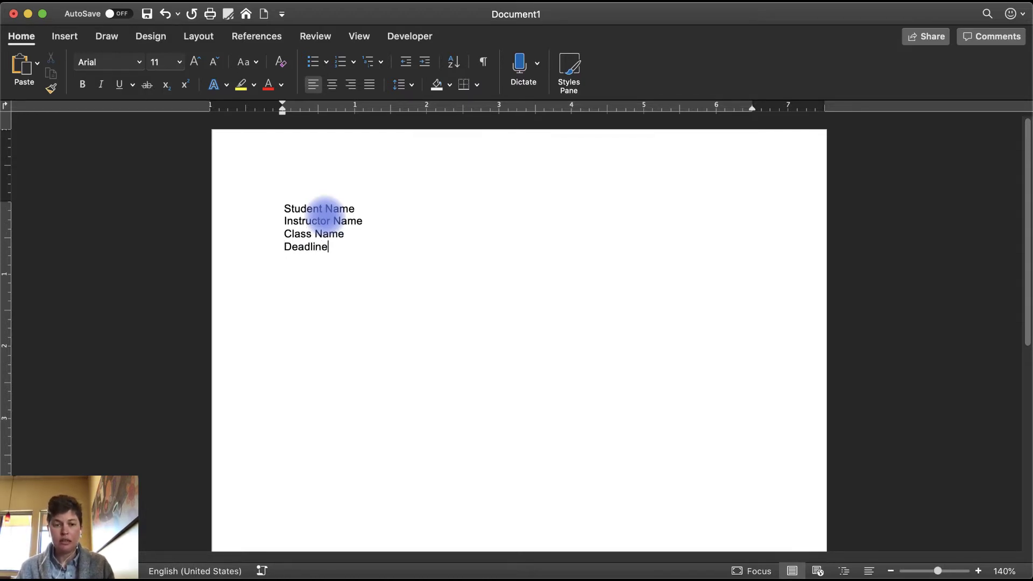
text( Date (format)
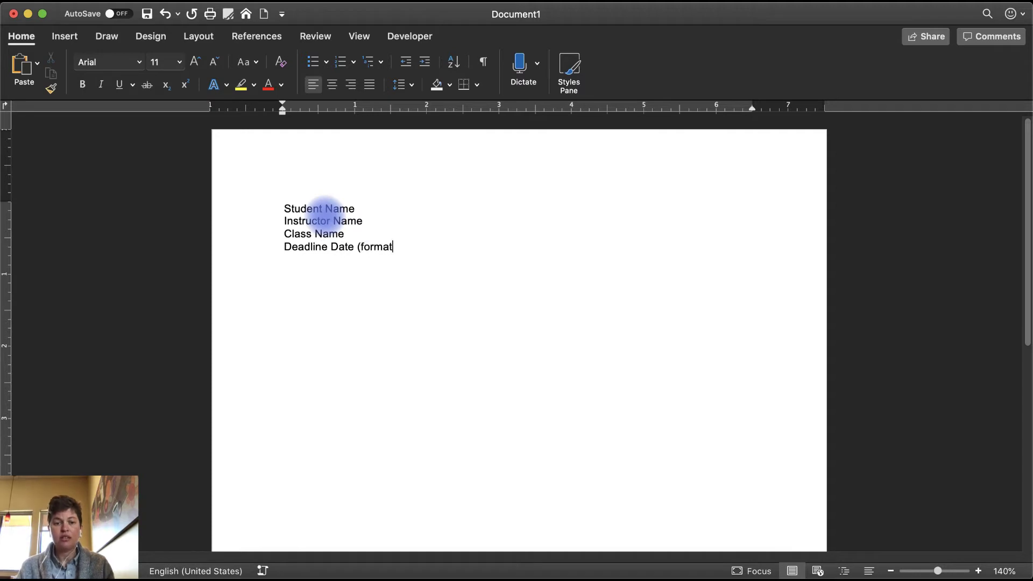
text(ted day month year)
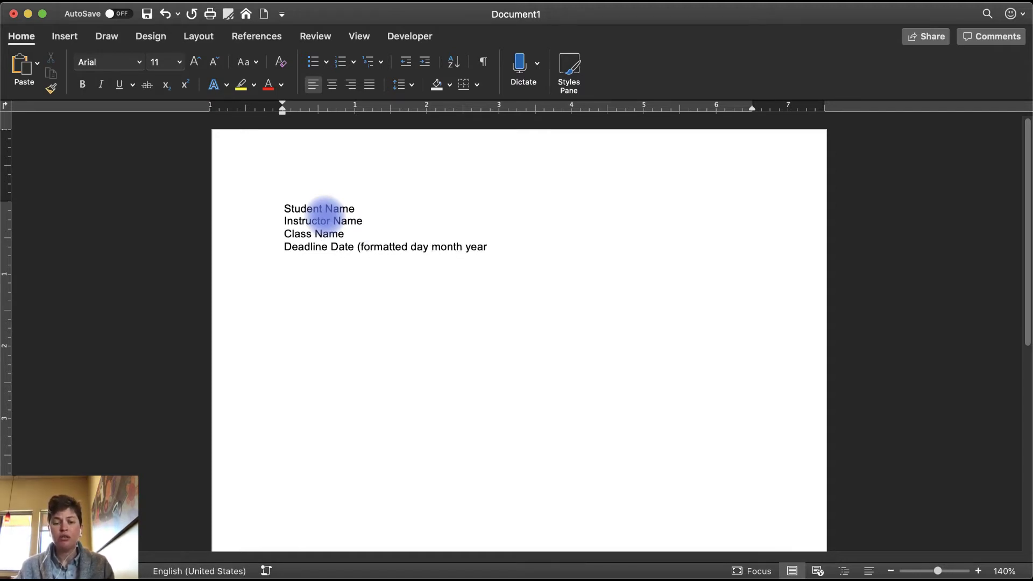
text())
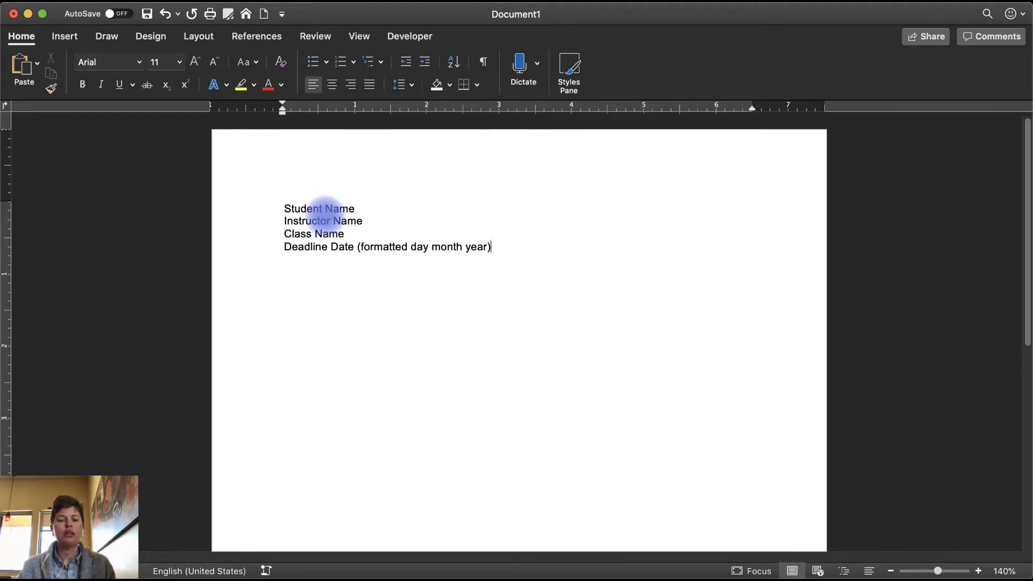
Replace the Student Name and Instructor Name placeholders with the student's and instructor's names.
triple_click(325, 213)
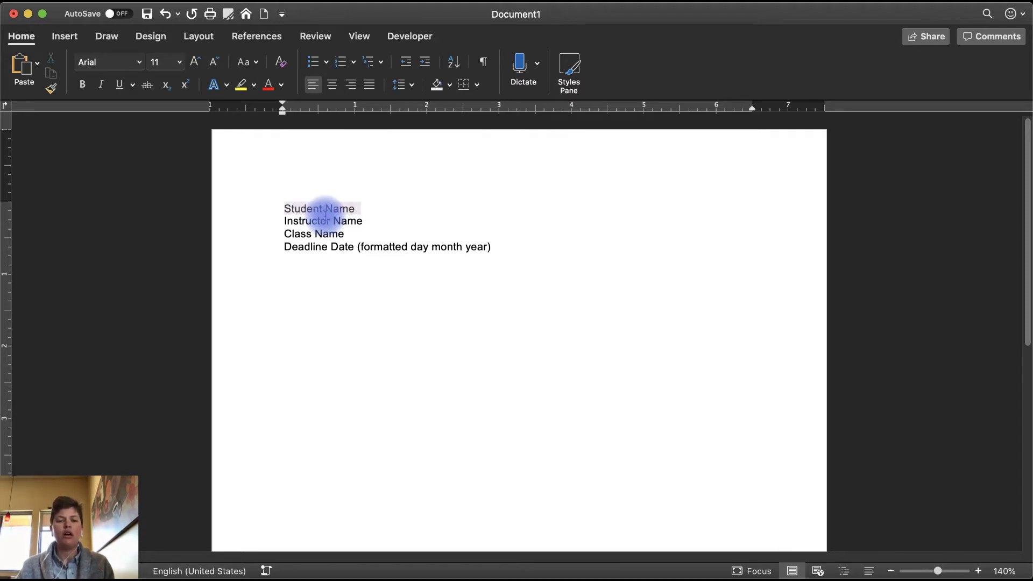
text(John Smith)
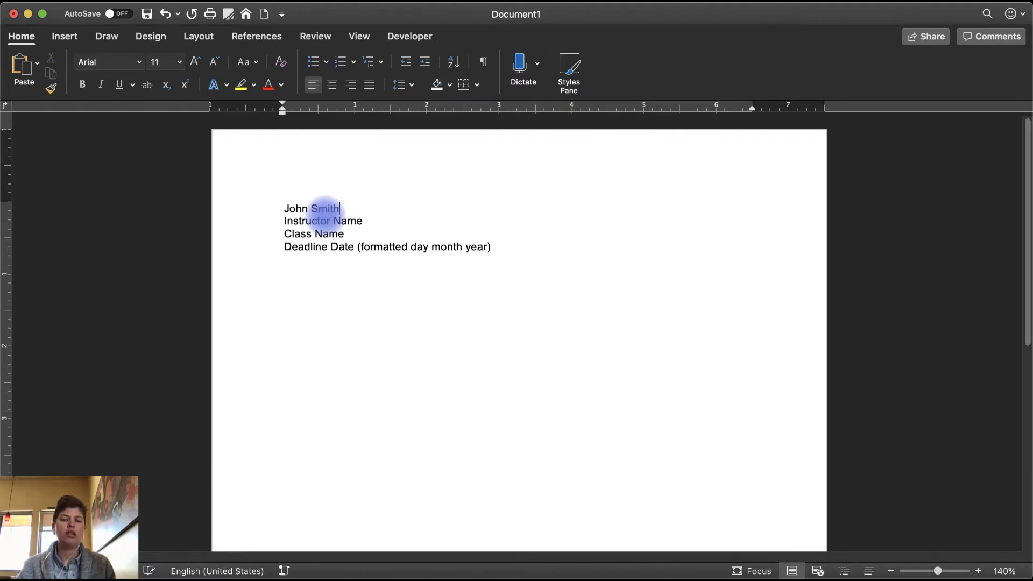
key(Down)
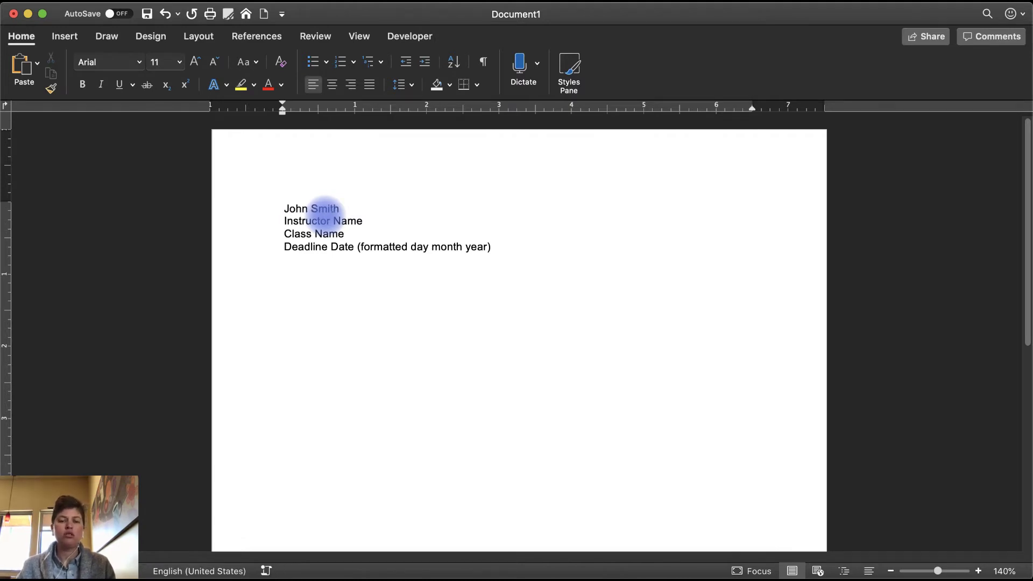
triple_click(325, 213)
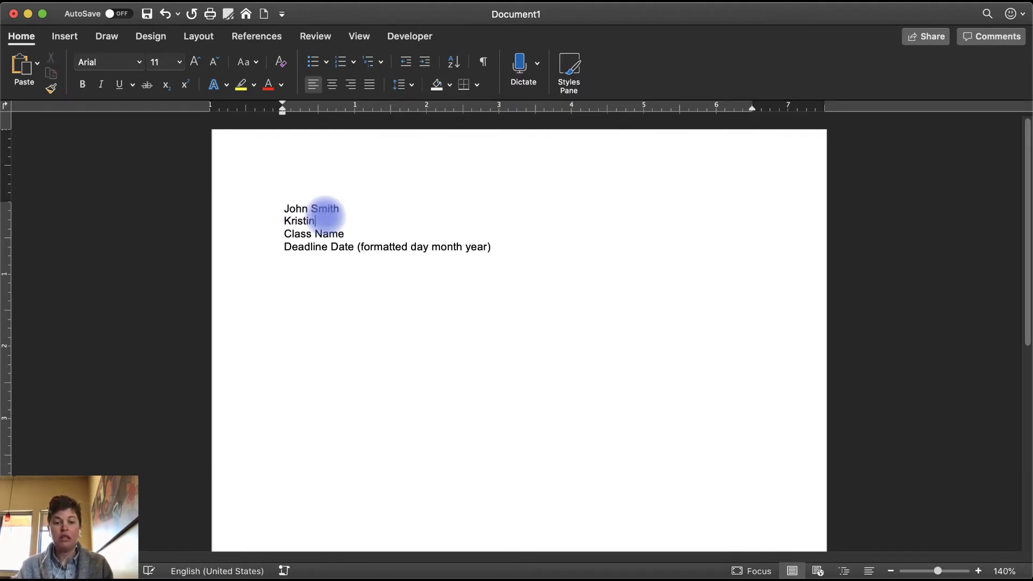
key(Down)
Replace Class Name with 'ENGL1101 OR ENGL1102', removing the stray space, and select the deadline line.
key(shift+Home)
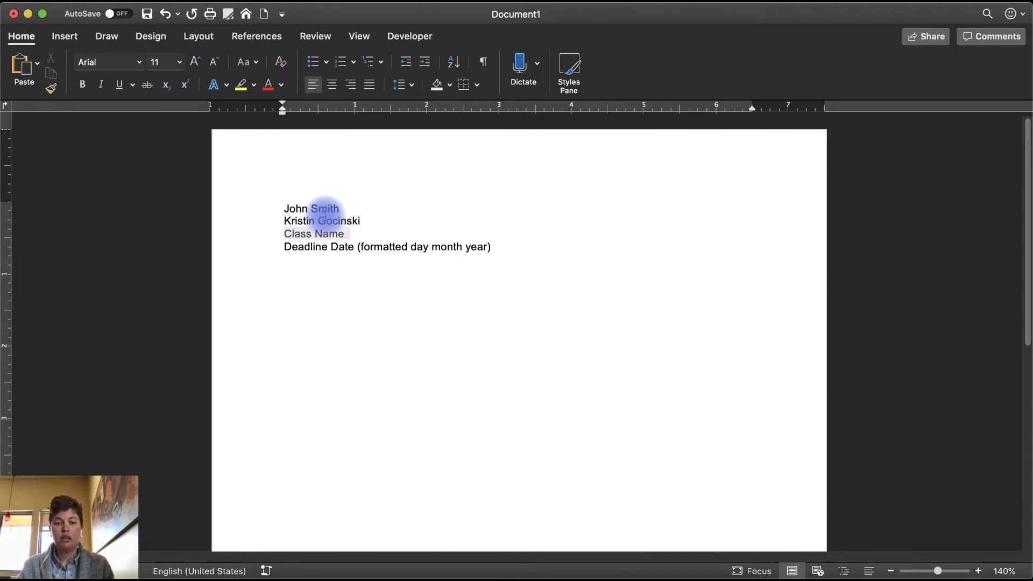
text(ENGL)
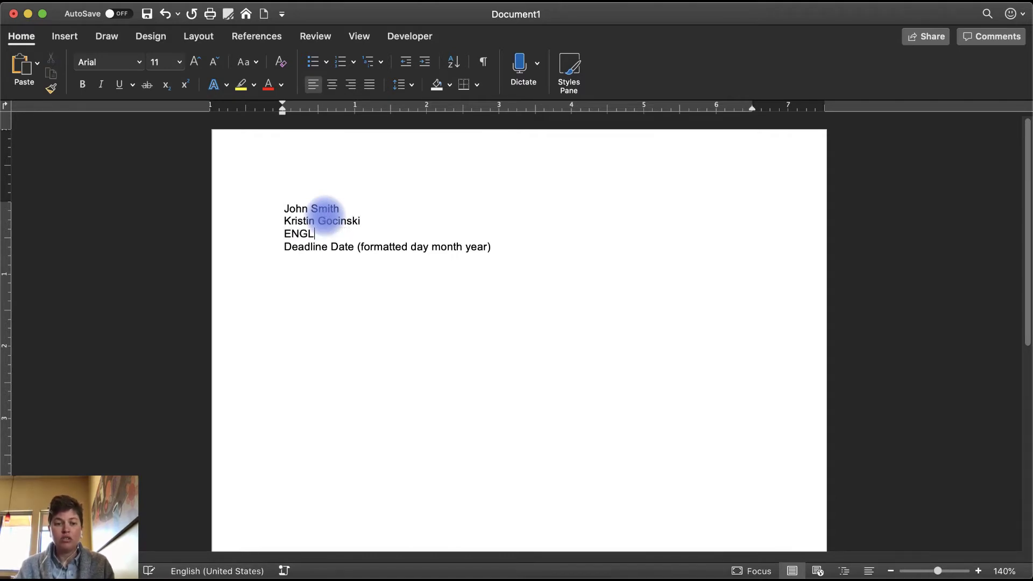
text( 1101)
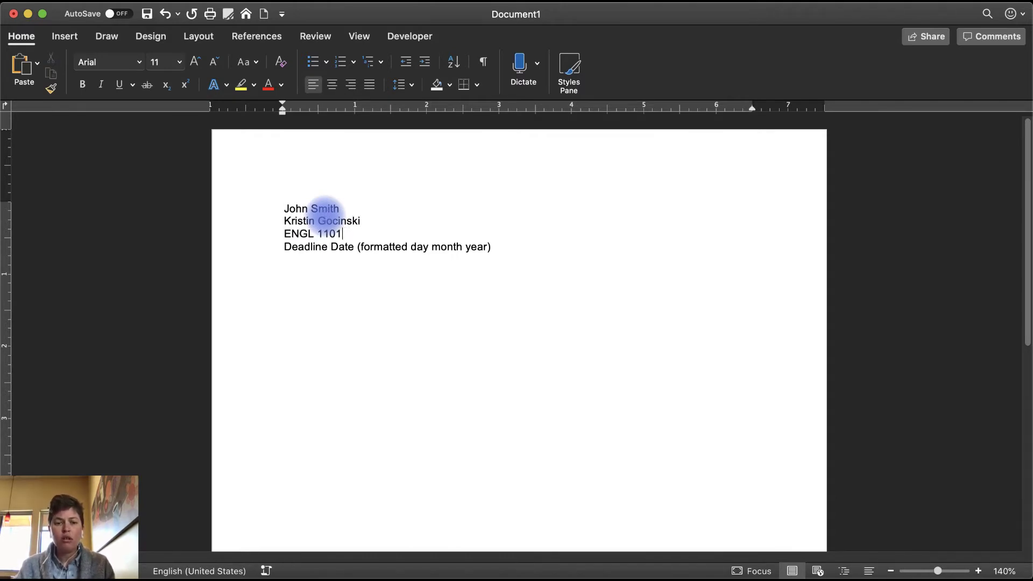
text( OR ENGL1102)
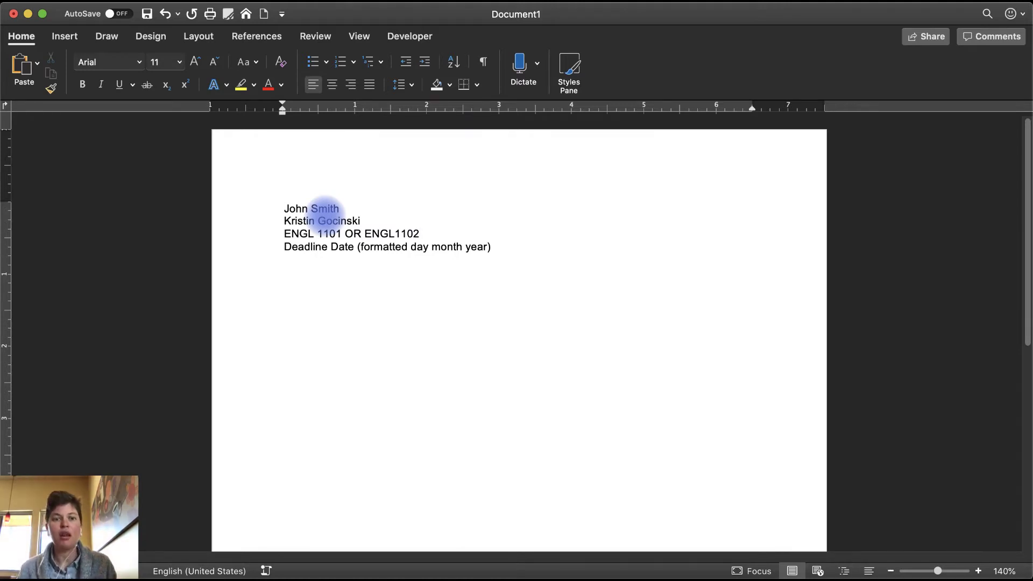
key(alt+Left)
key(alt+Left)
key(BackSpace)
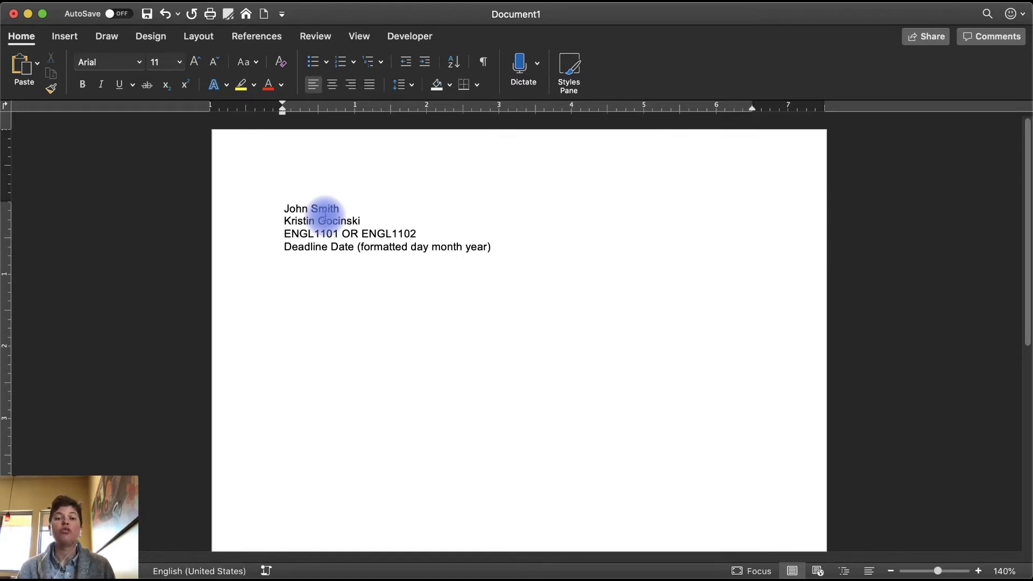
key(Down)
key(End)
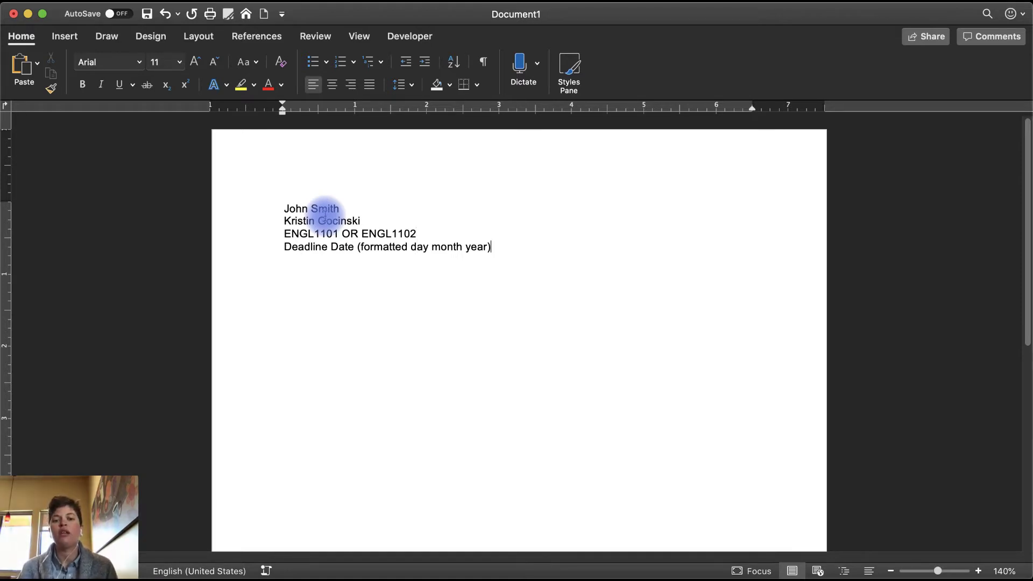
key(shift+Home)
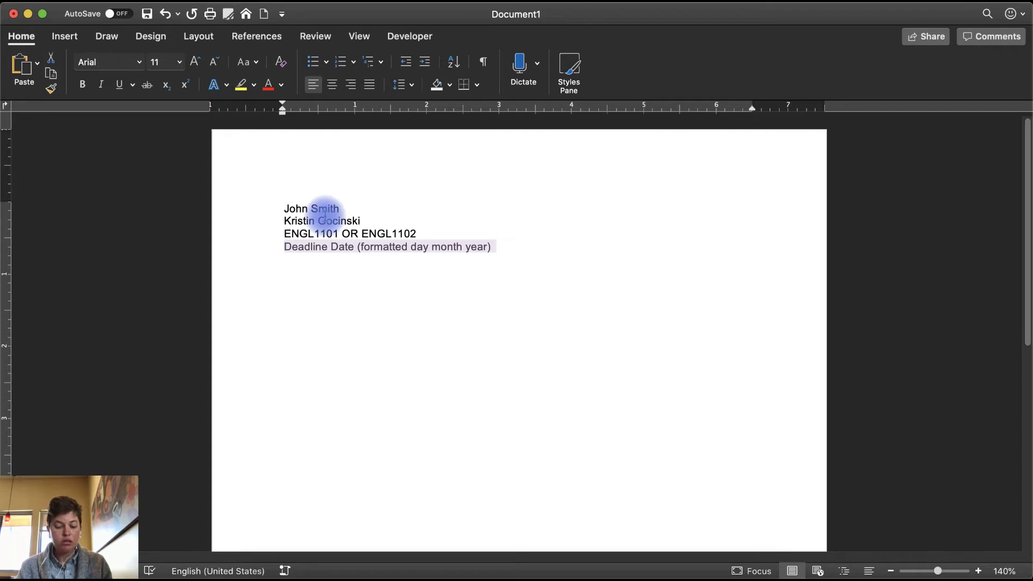
Enter '21 March 2020' as the deadline line, then select all the heading lines.
text(21 March 2020)
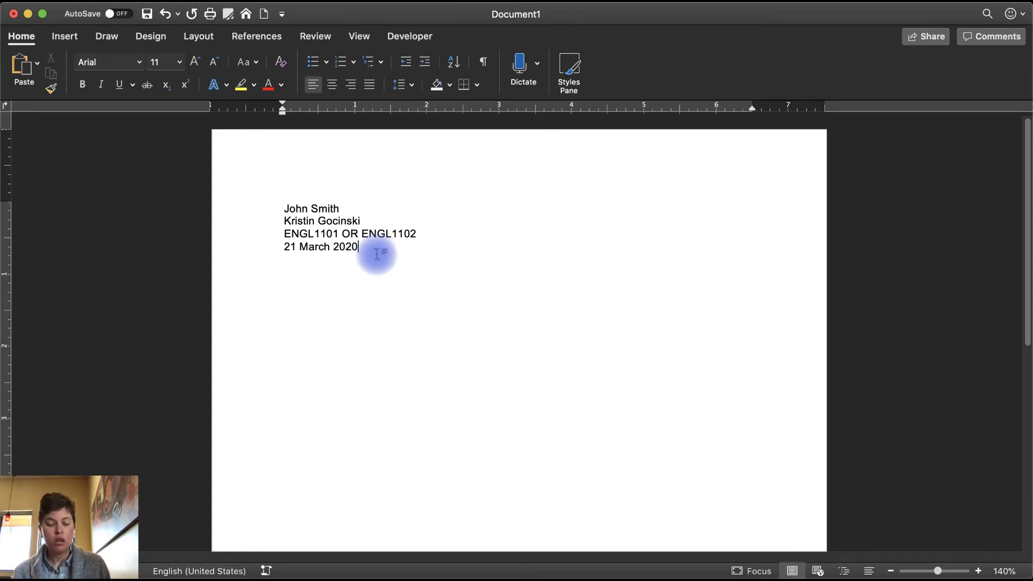
key(super+a)
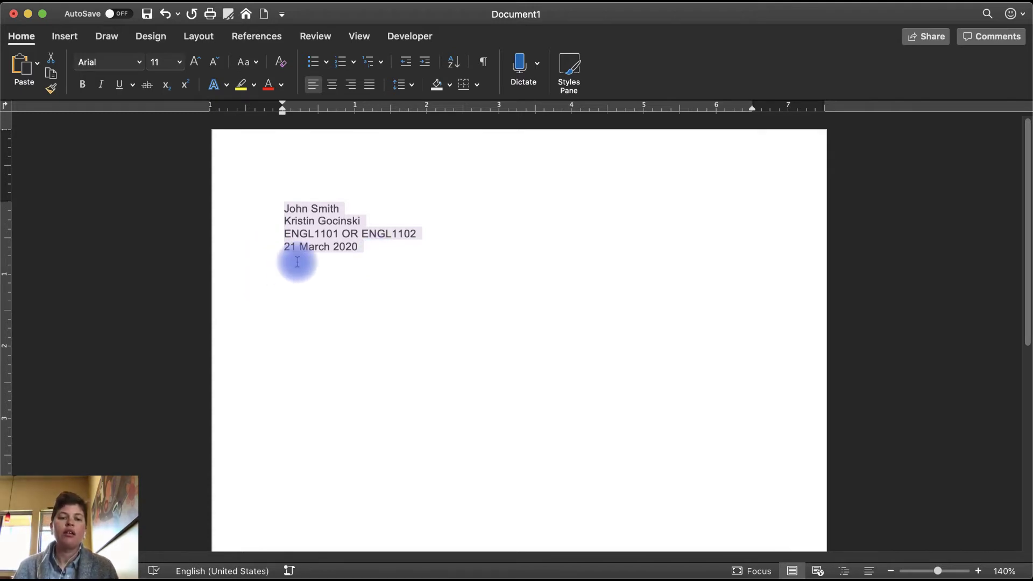
Make the heading lines double-spaced with 0 pt space before and no extra space between paragraphs.
right_click(314, 232)
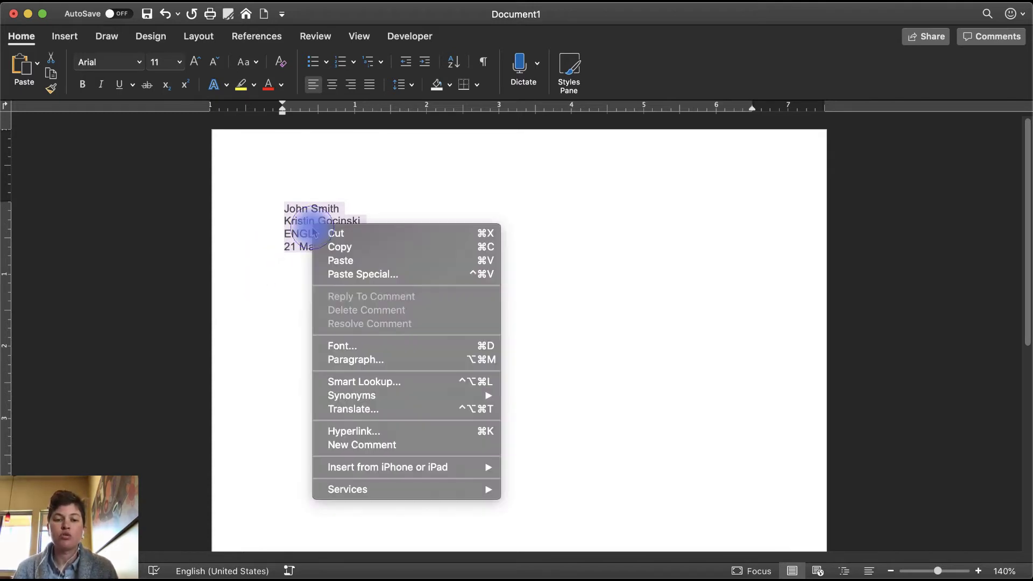
click(348, 365)
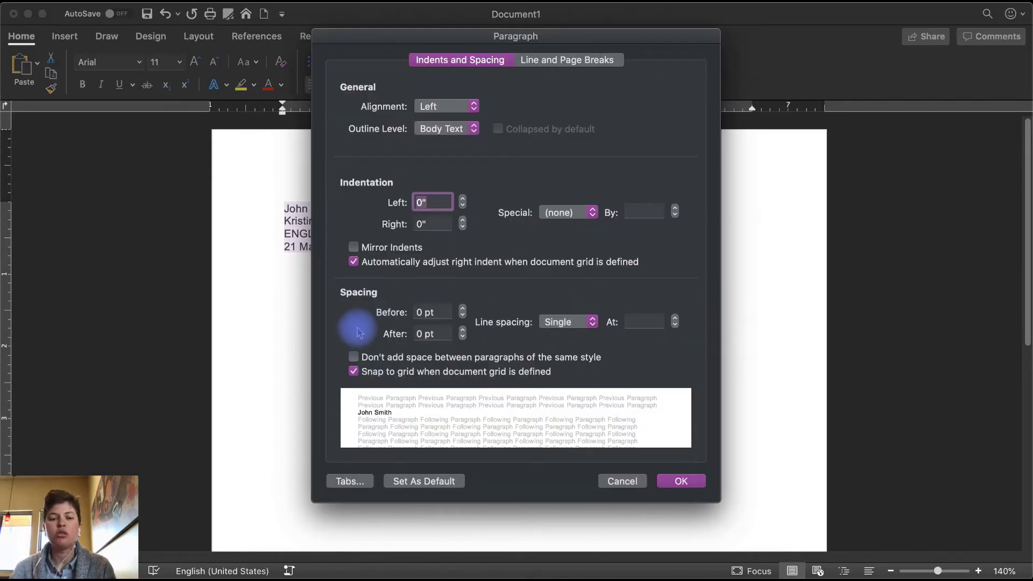
click(419, 312)
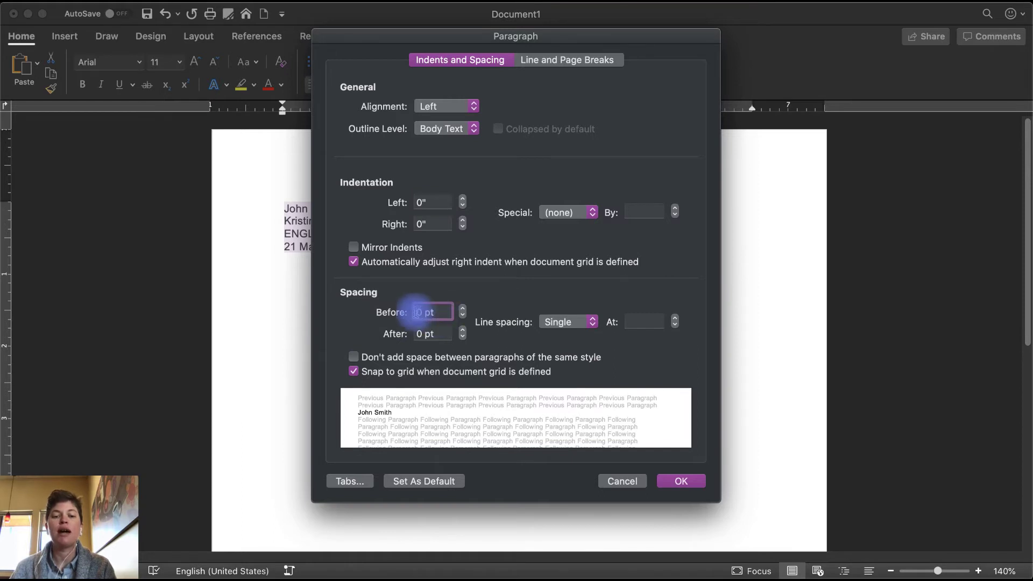
click(431, 309)
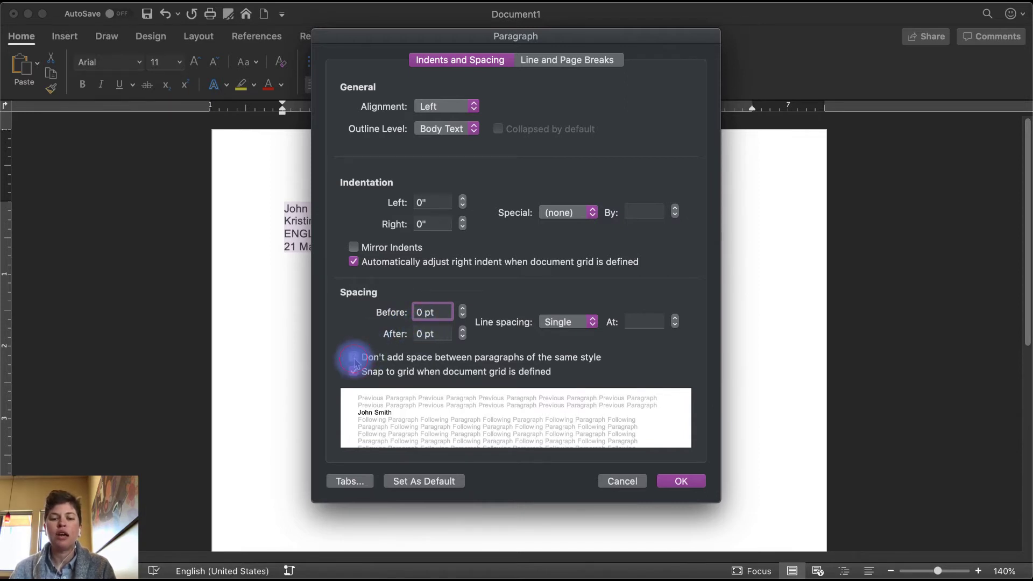
click(354, 358)
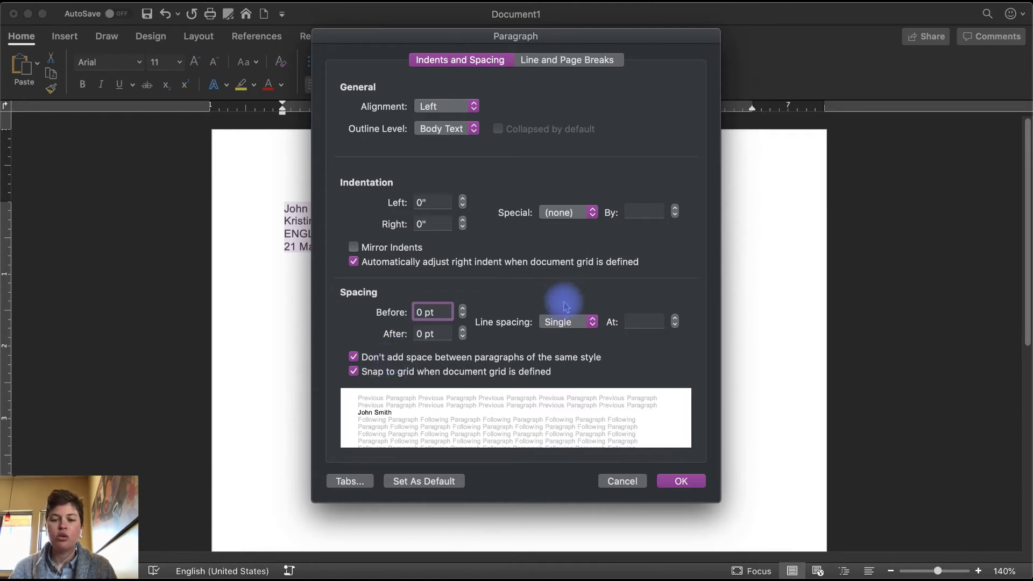
click(571, 325)
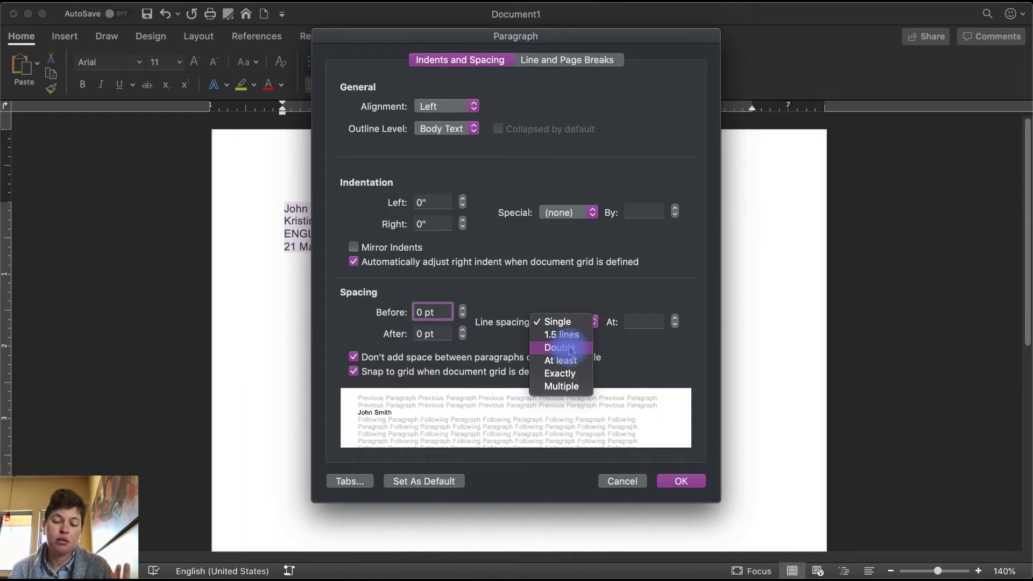
click(571, 349)
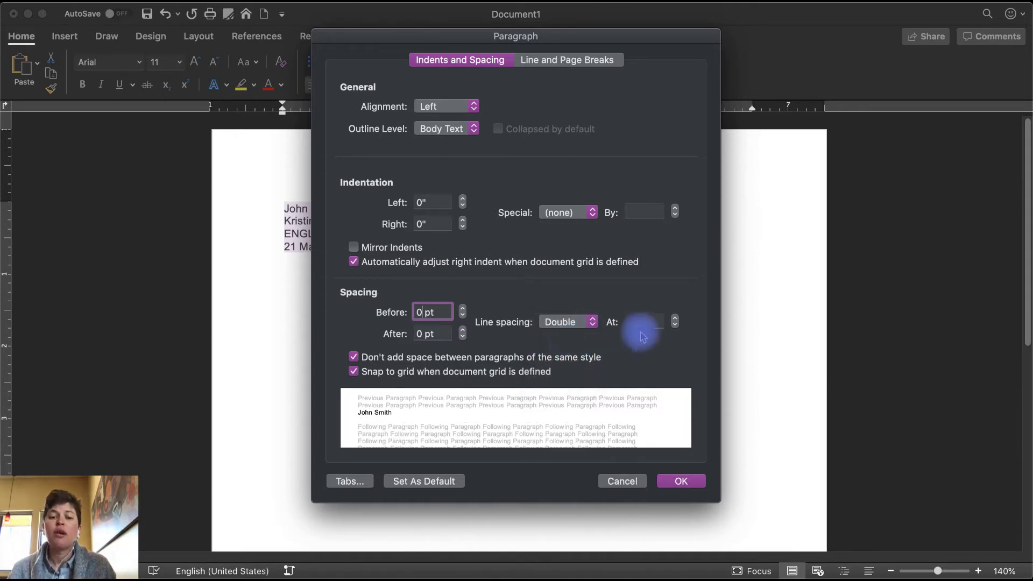
click(682, 482)
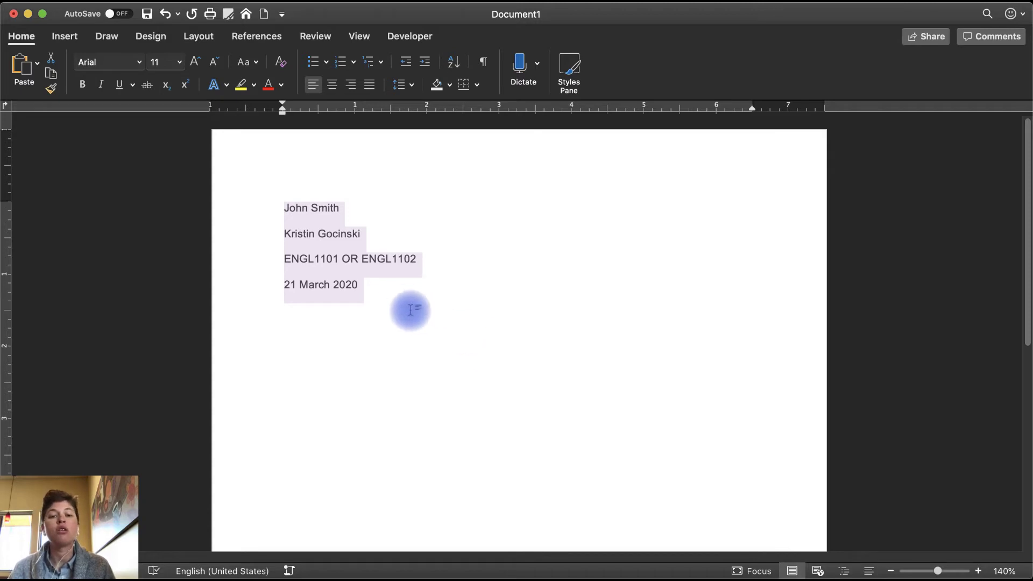
click(479, 260)
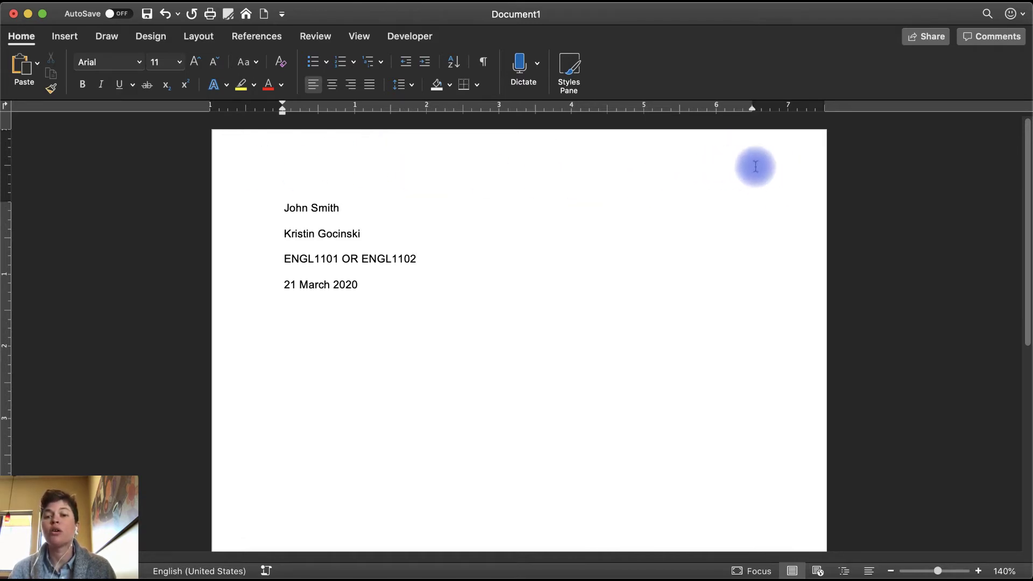
Insert a right-aligned page number 1 in the page header.
double_click(716, 163)
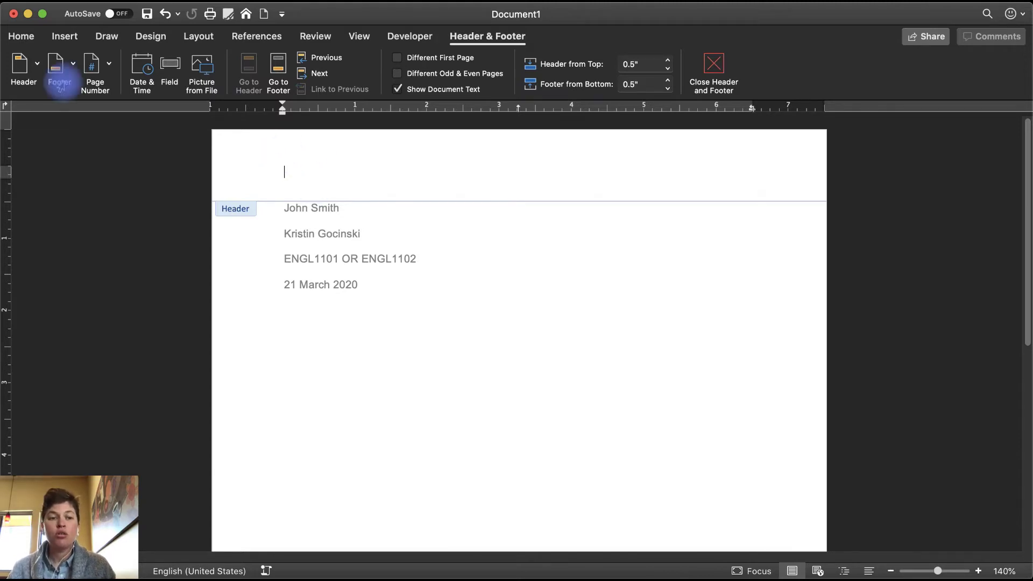
click(92, 66)
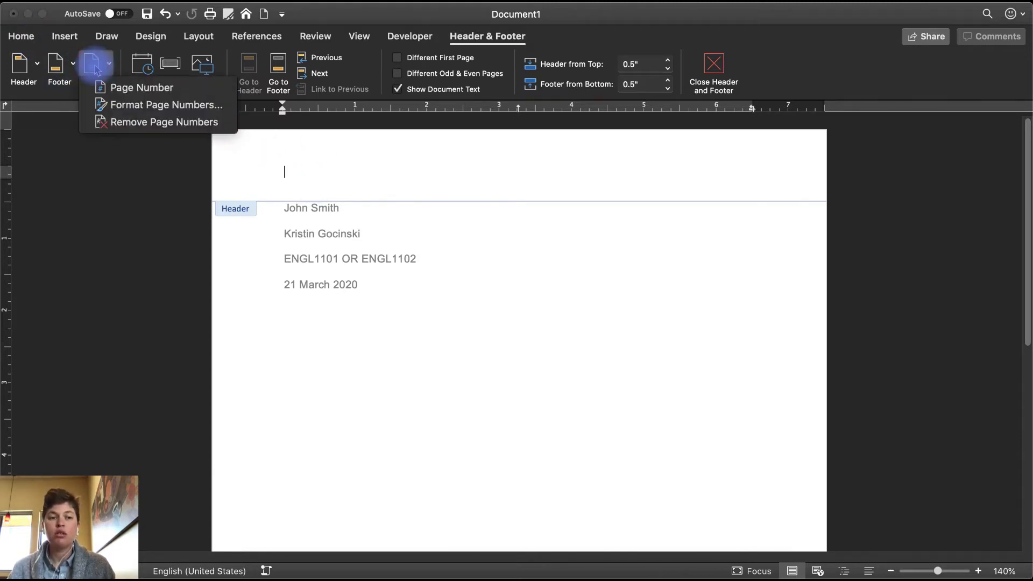
click(138, 90)
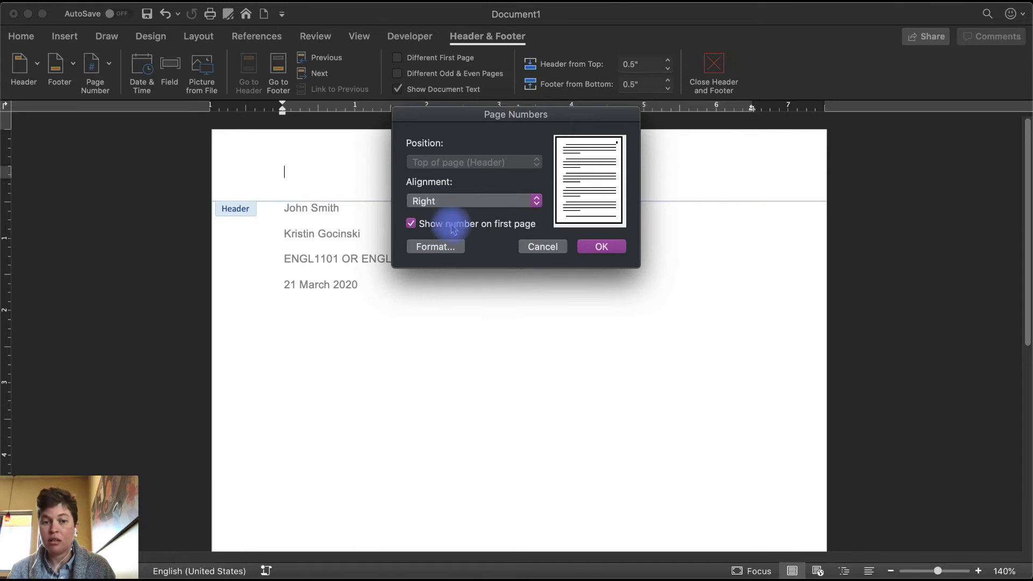
click(603, 248)
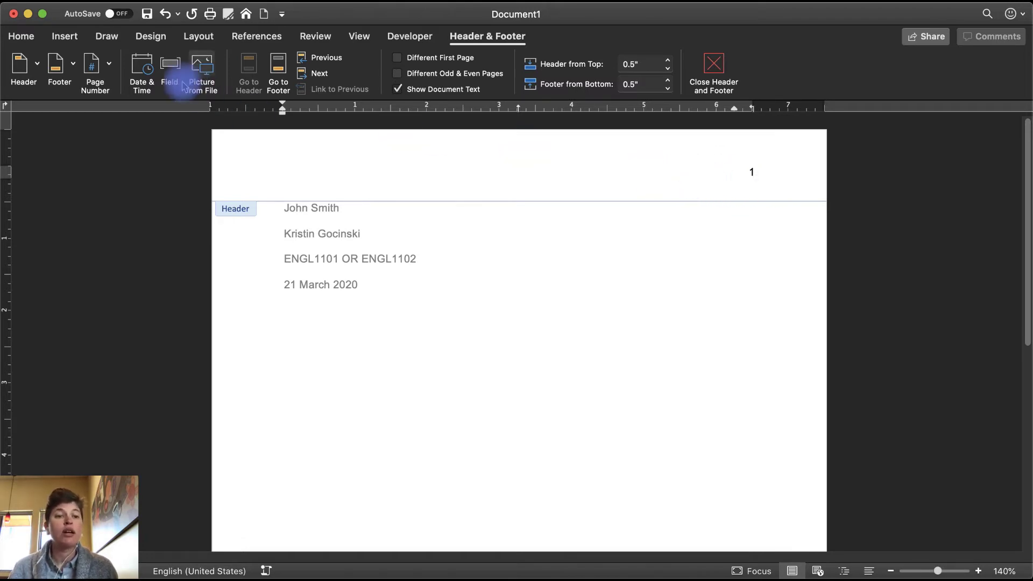
Right-align the header and type the student's last name before the page number.
click(33, 39)
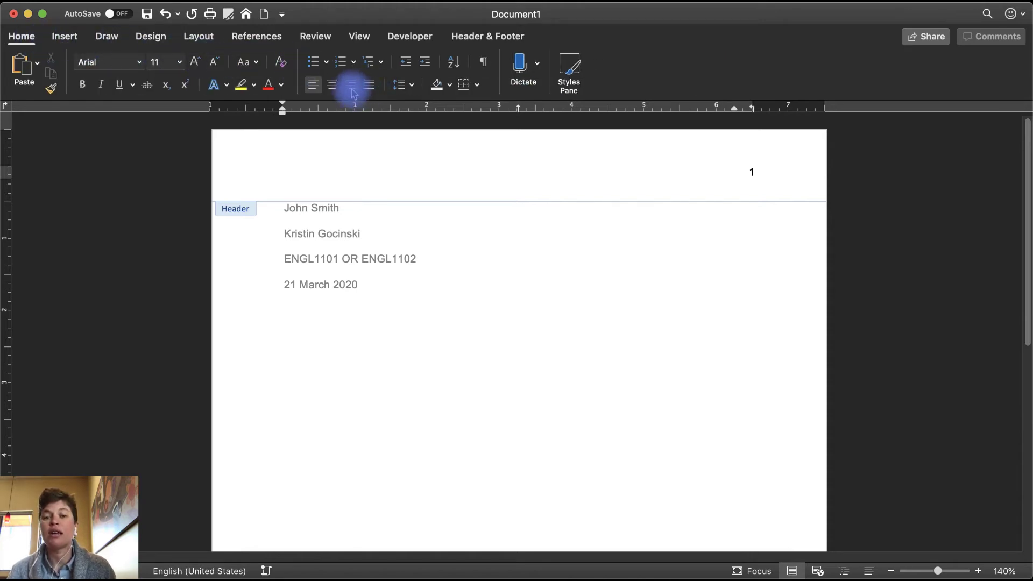
click(352, 87)
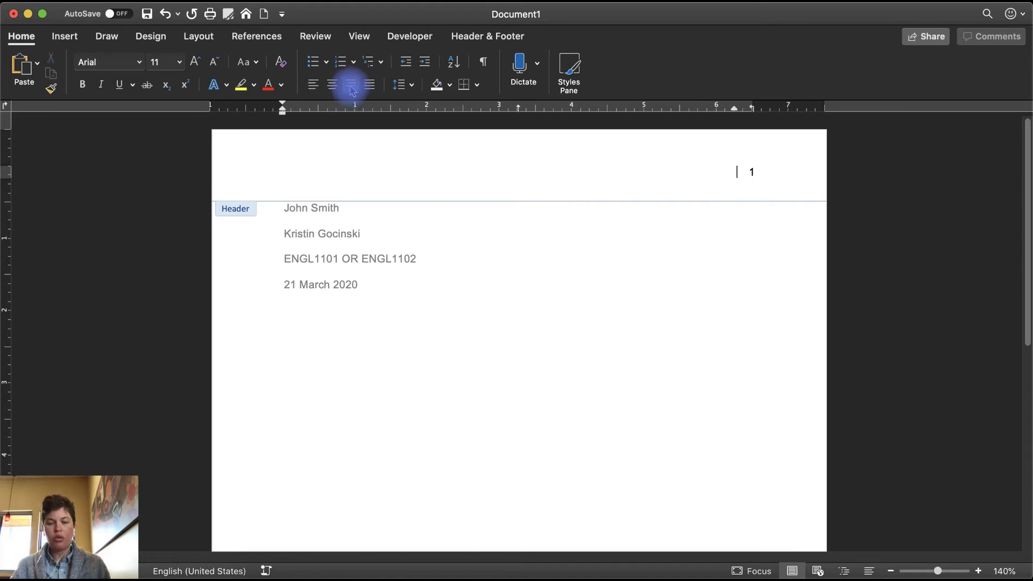
text(Student L)
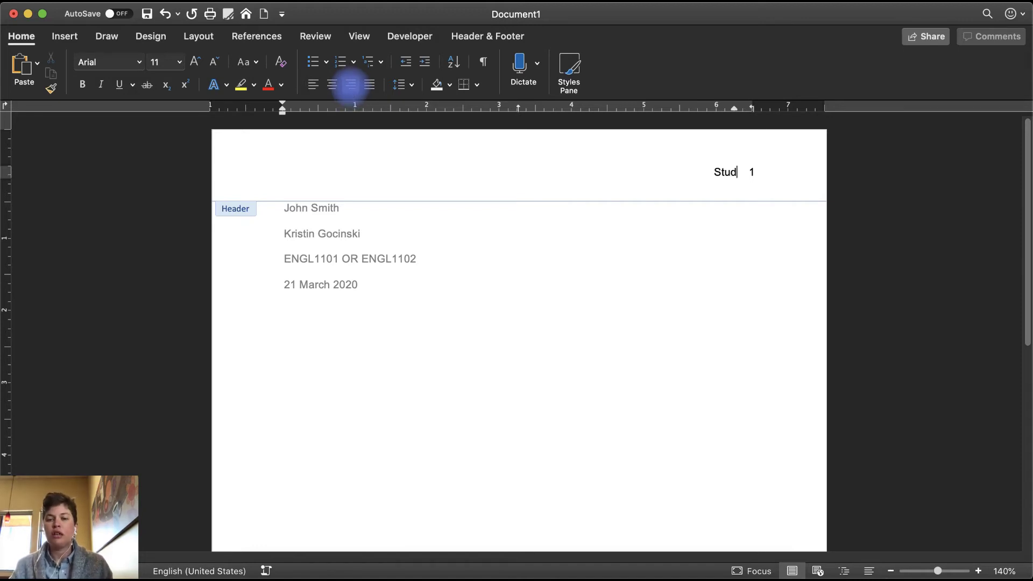
text(ast Name)
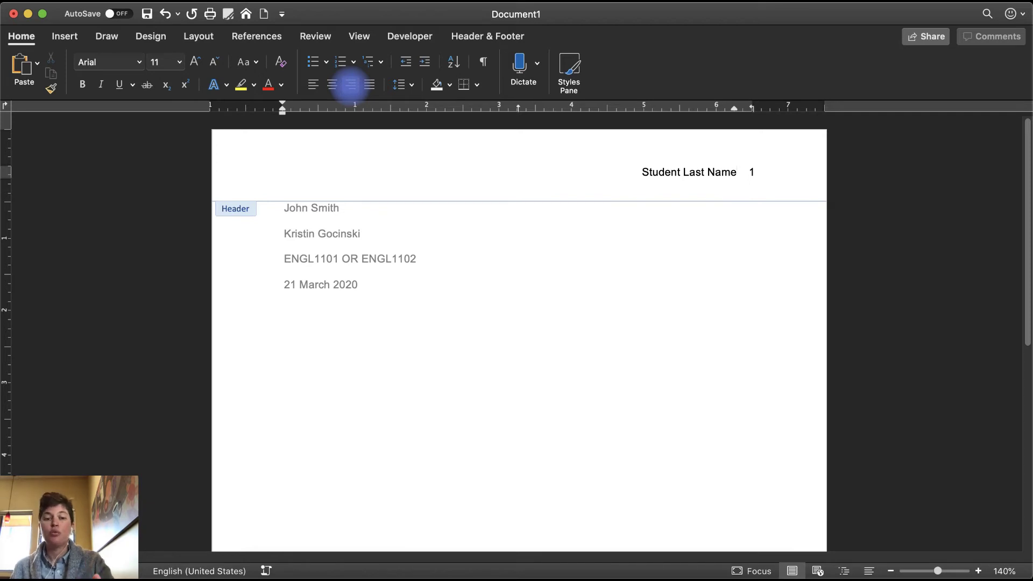
key(shift+Home)
text(Smith)
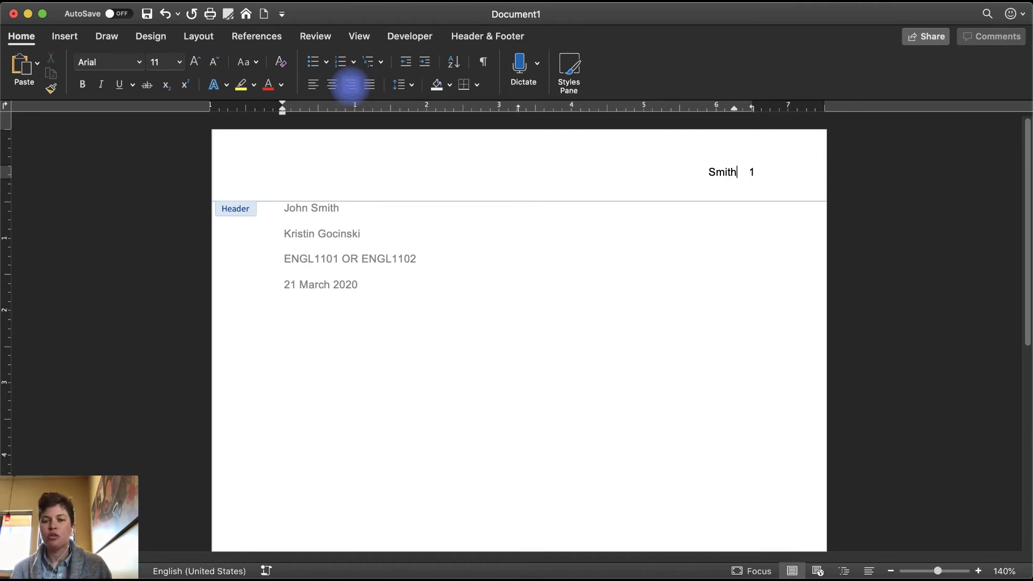
double_click(713, 172)
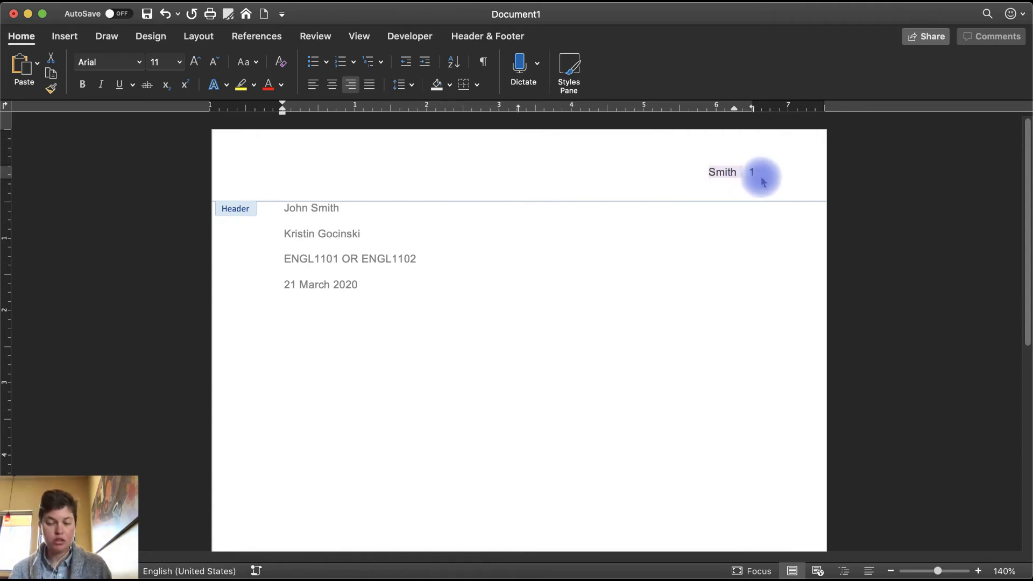
Set the header's last name and page number to Times New Roman 12, then return to the body.
click(761, 176)
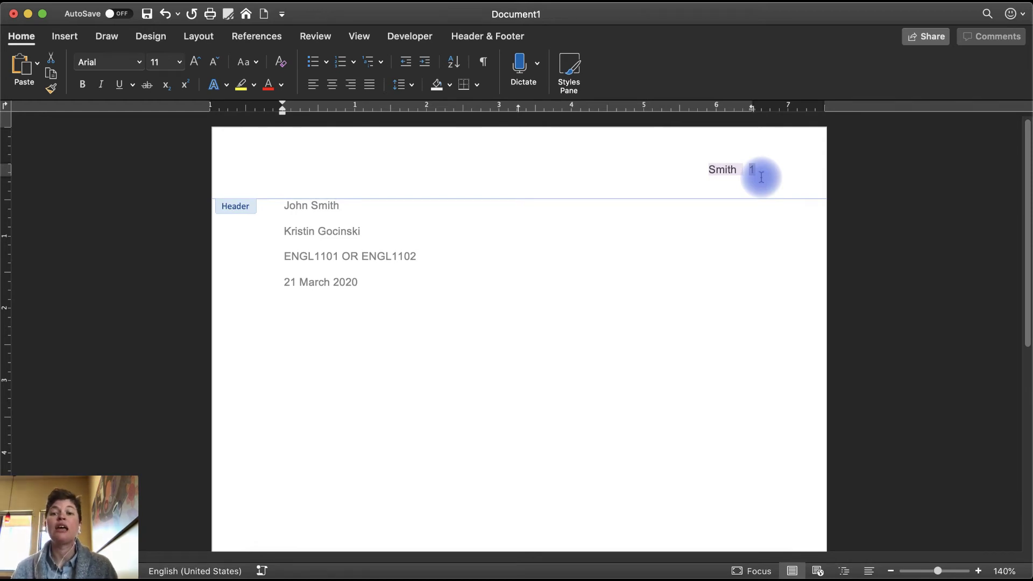
click(139, 62)
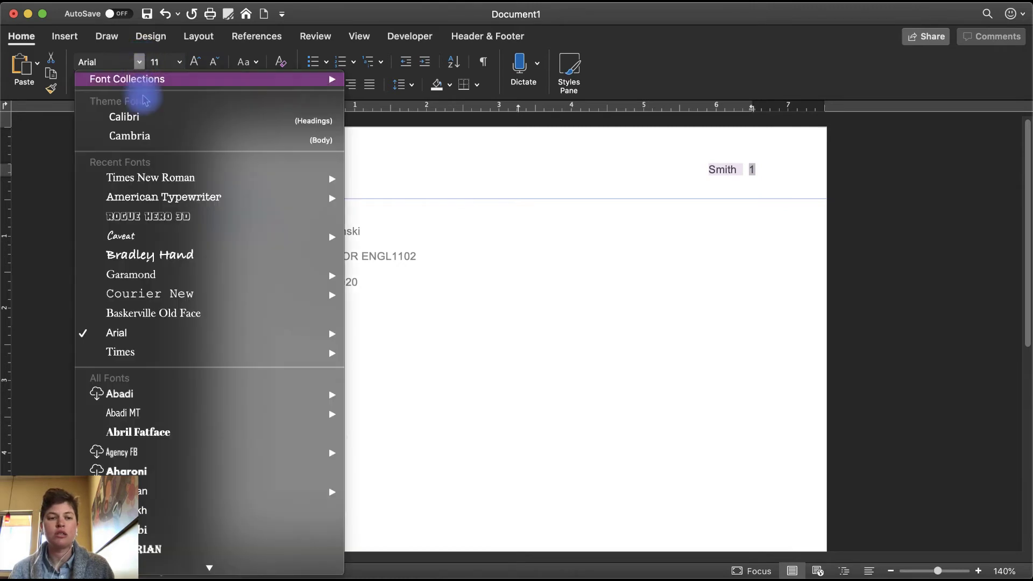
click(144, 177)
click(179, 61)
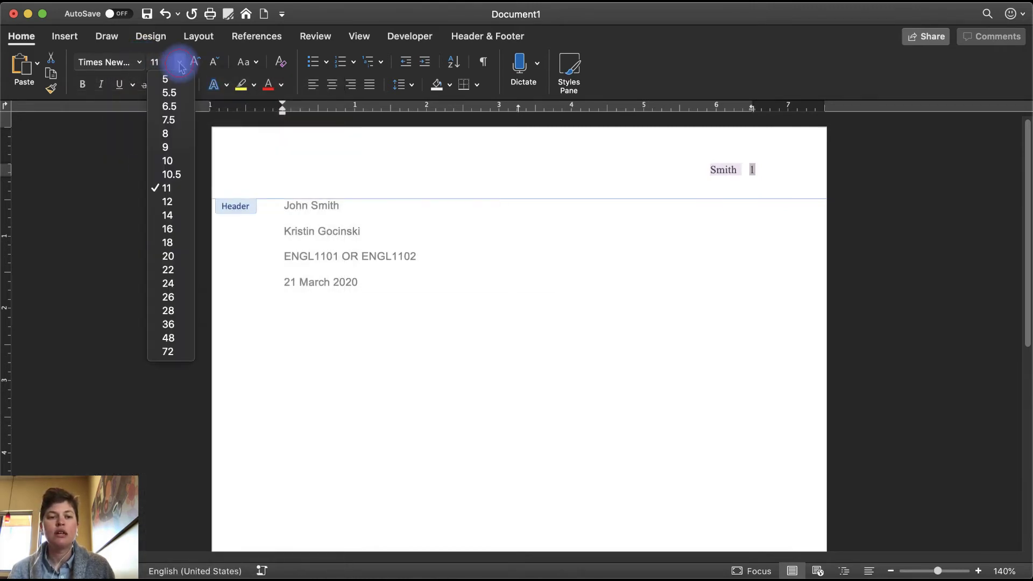
click(167, 202)
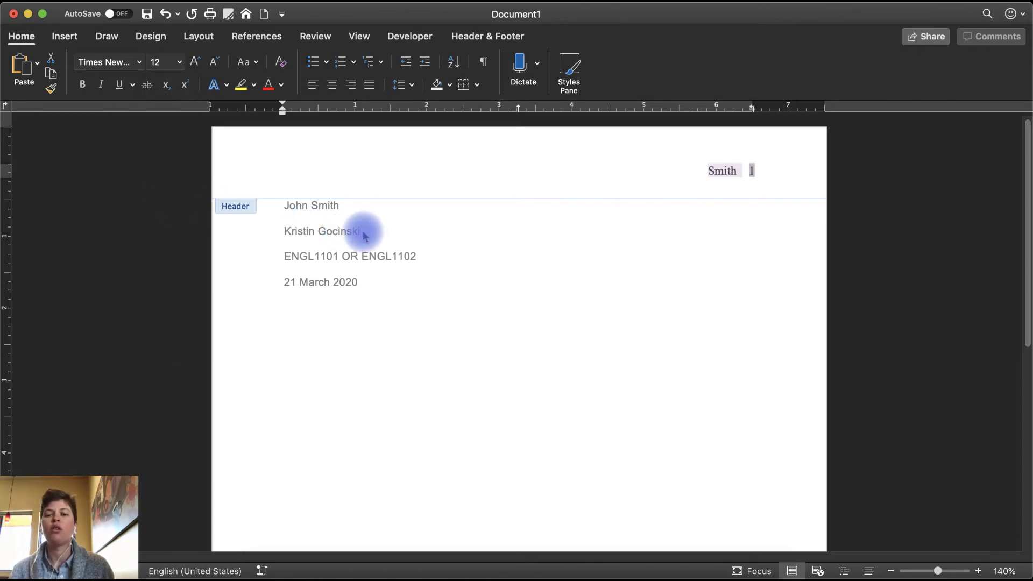
click(443, 225)
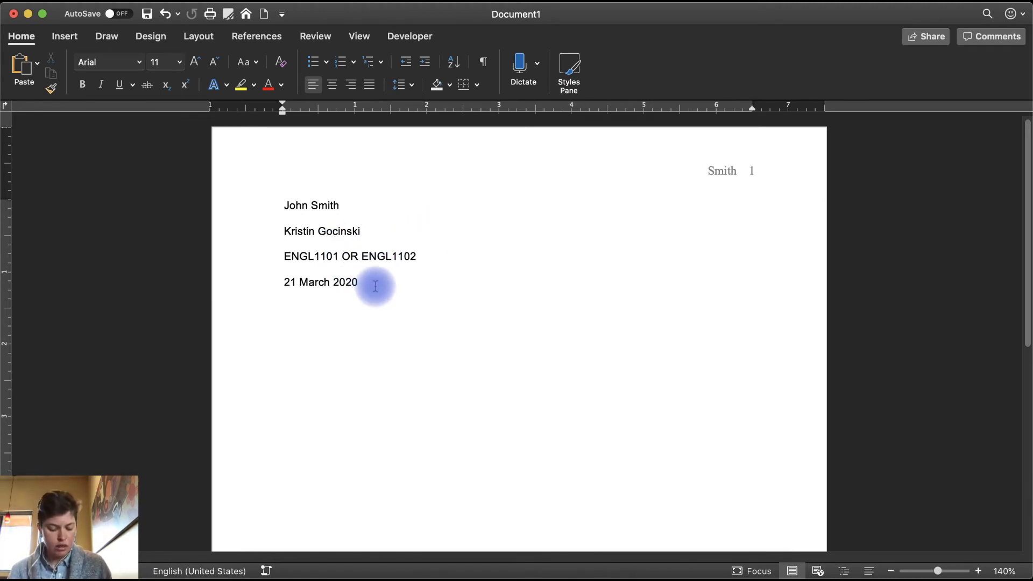
Set all the heading text to Times New Roman 12 and add a new line after the date.
key(super+a)
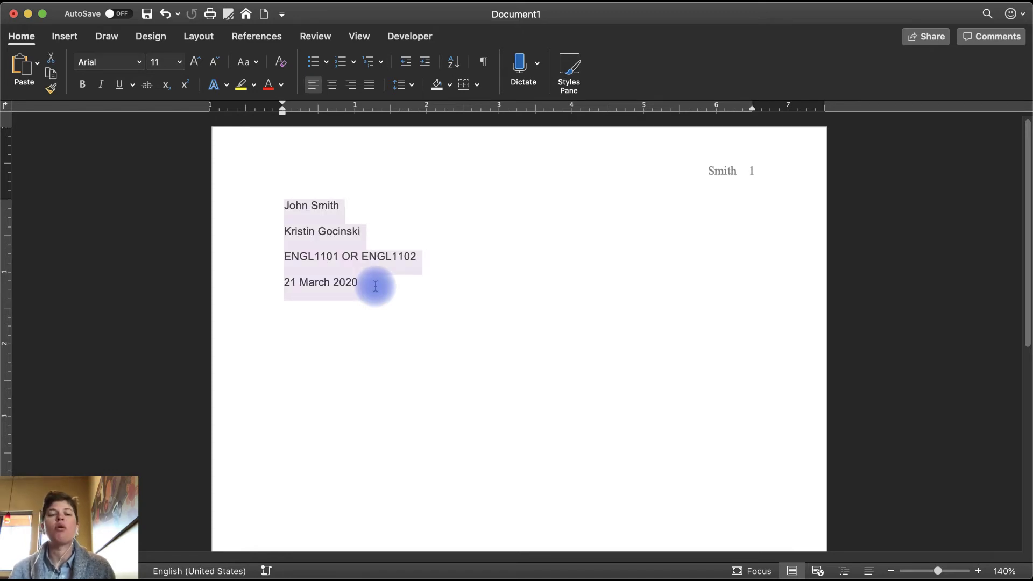
click(142, 64)
click(152, 178)
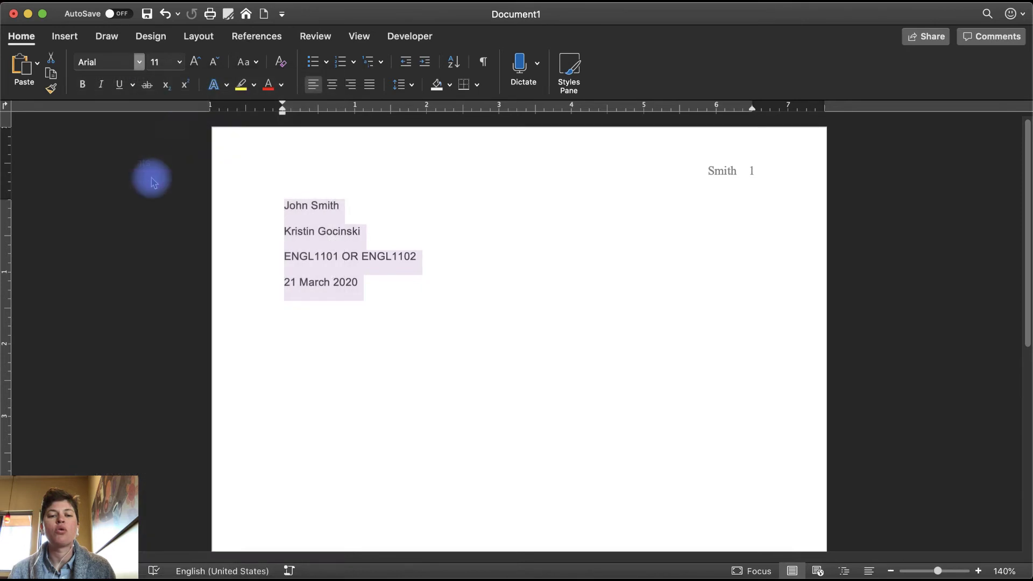
click(179, 62)
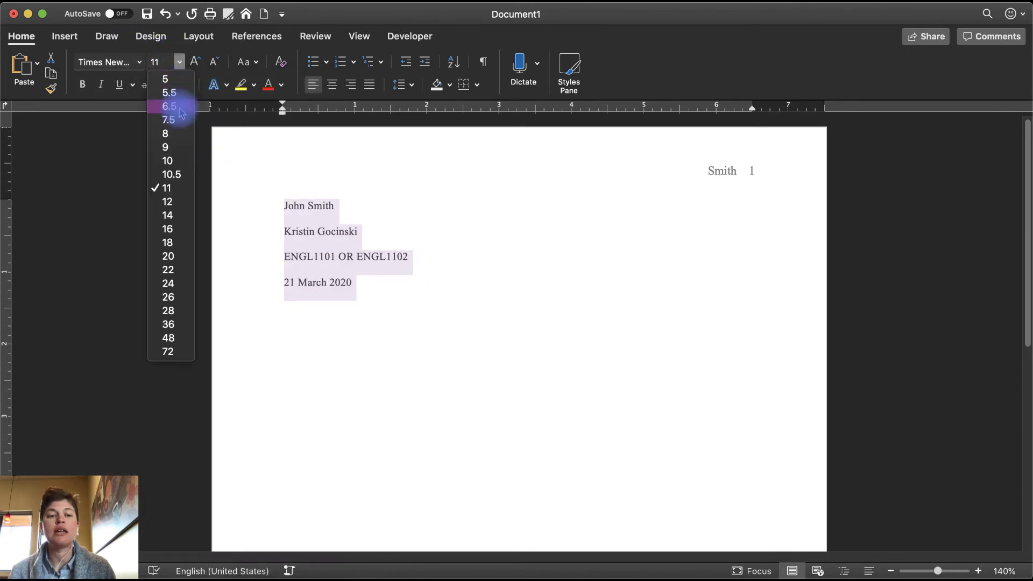
click(168, 202)
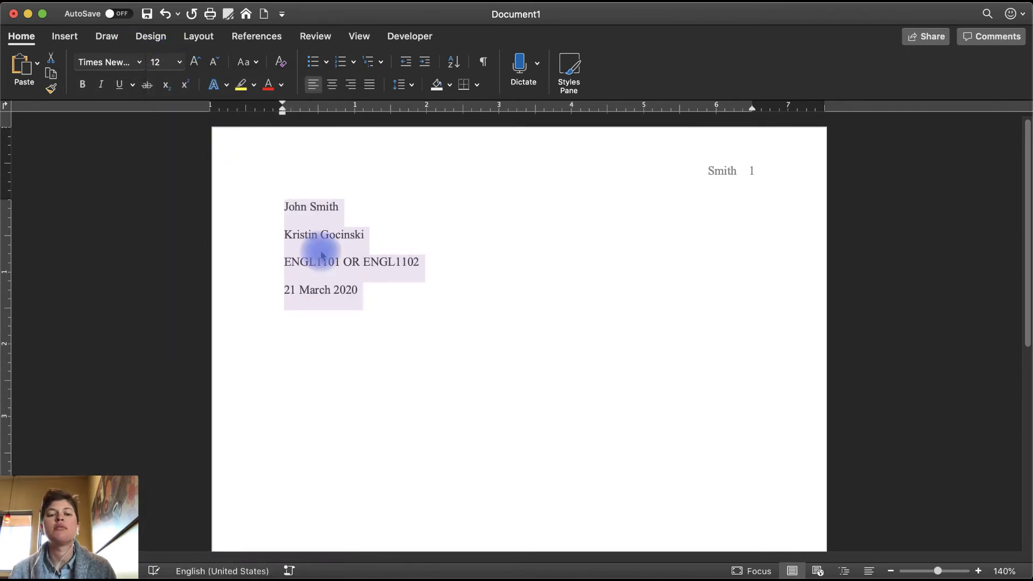
click(384, 290)
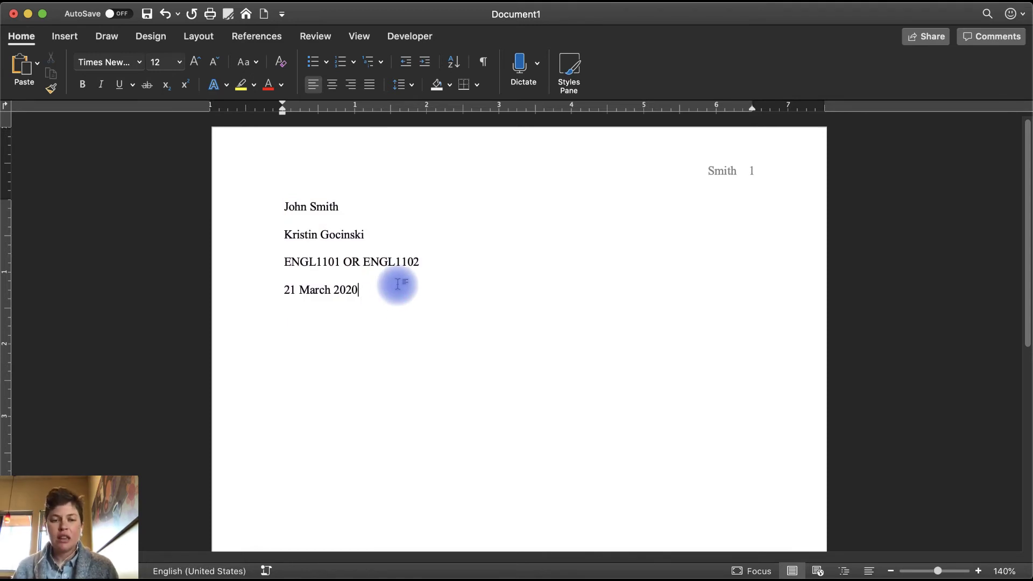
key(Return)
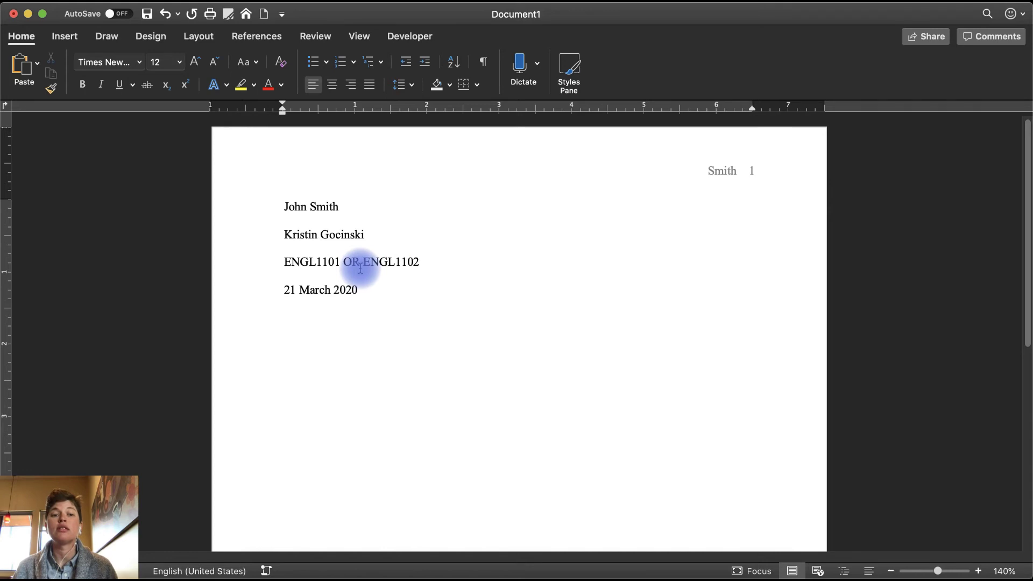
Add the centred title 'Title of your Essay (make it engaging)' and start a new line.
click(333, 86)
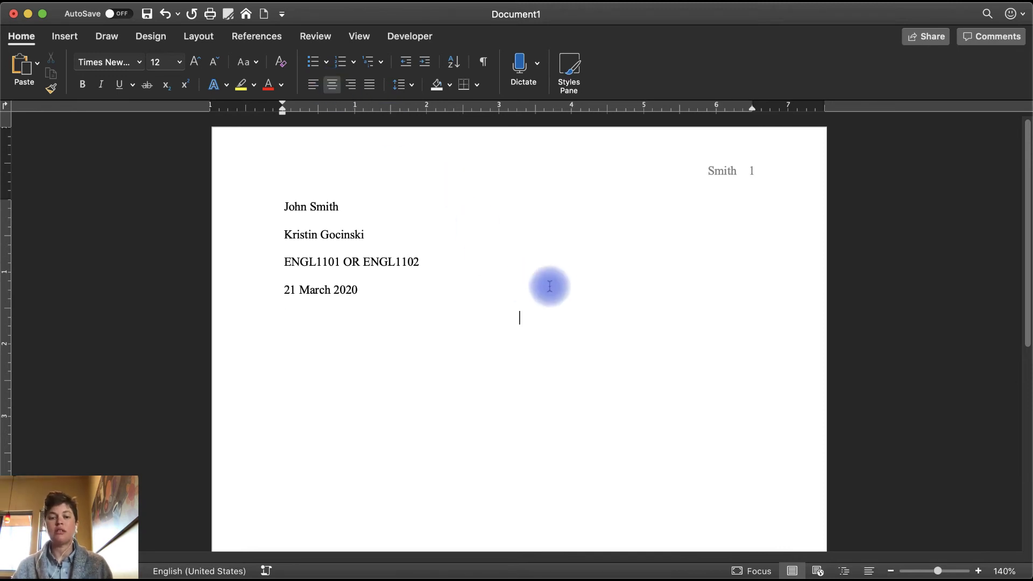
text(Title of your Essay)
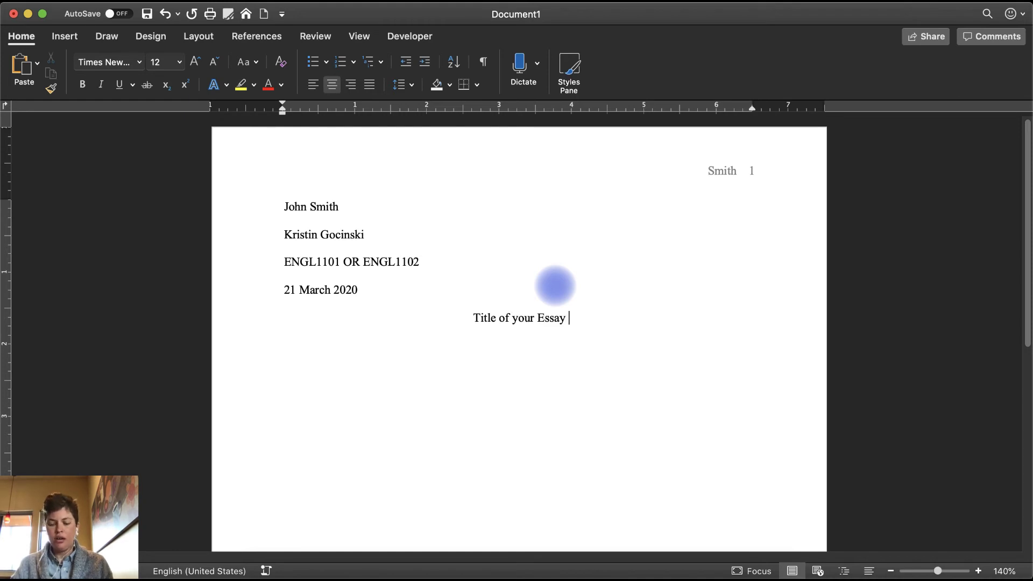
text( ()
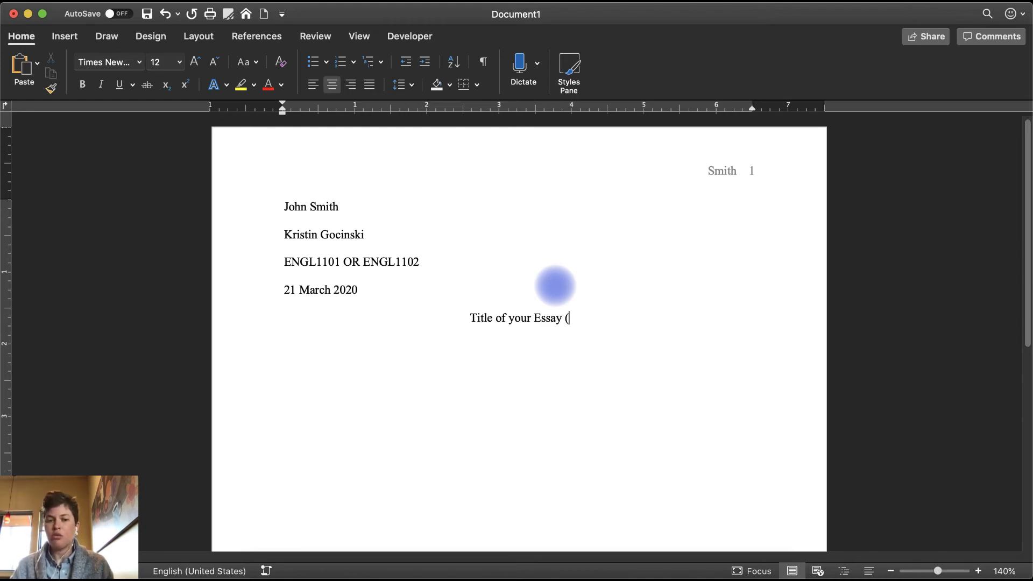
text(make it en)
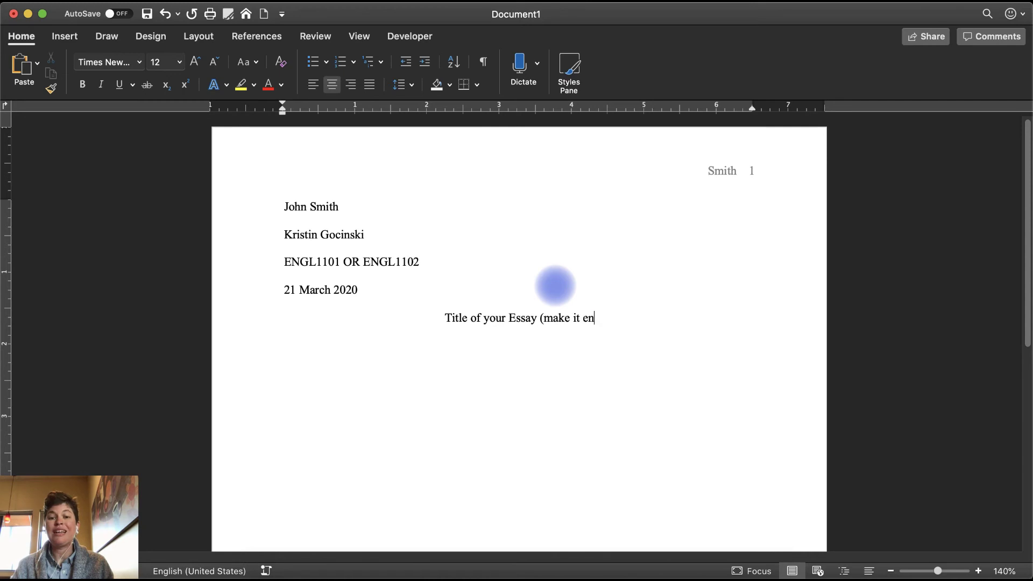
text(gaging))
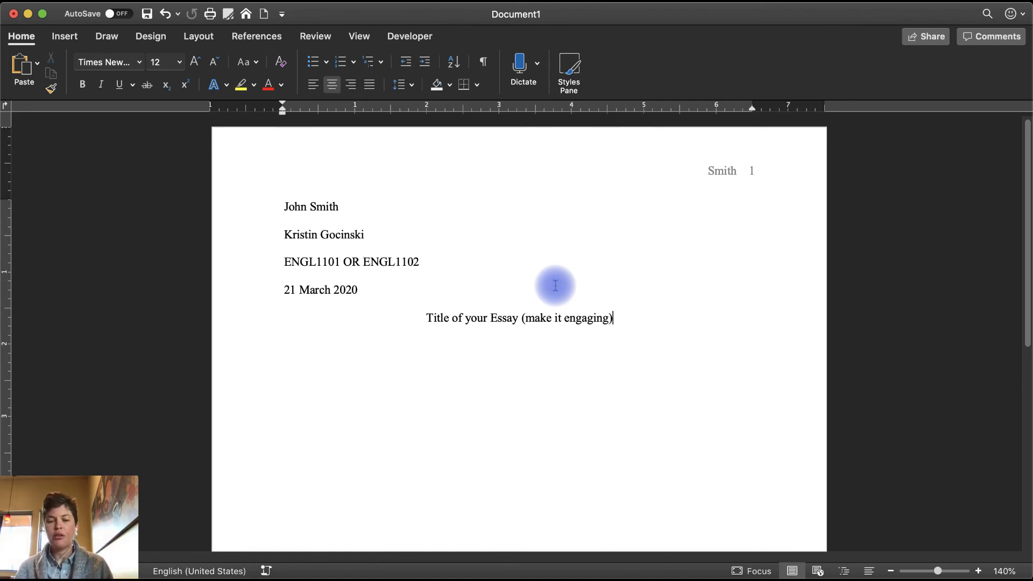
key(Return)
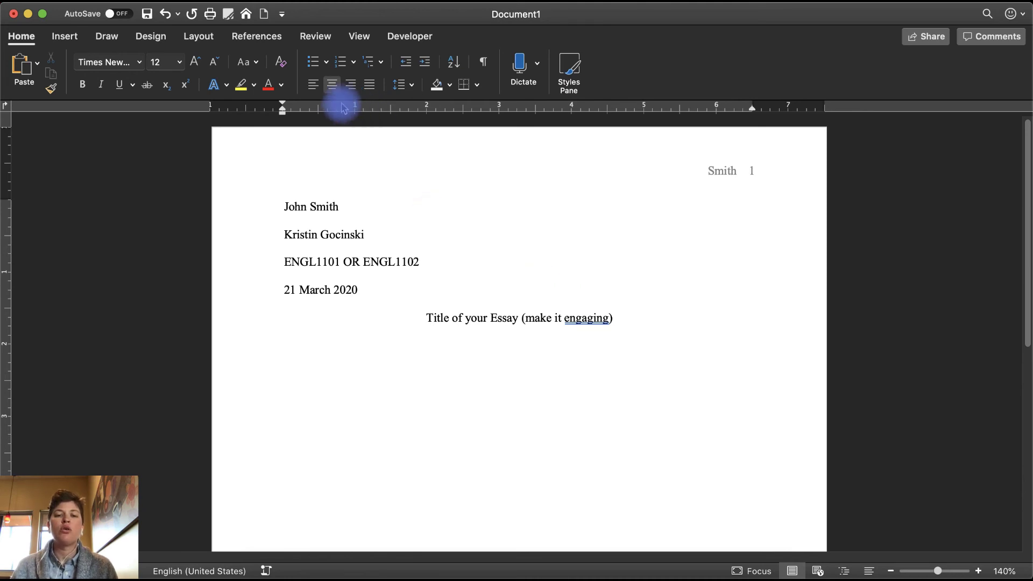
Left-align the new empty line below the title.
click(313, 85)
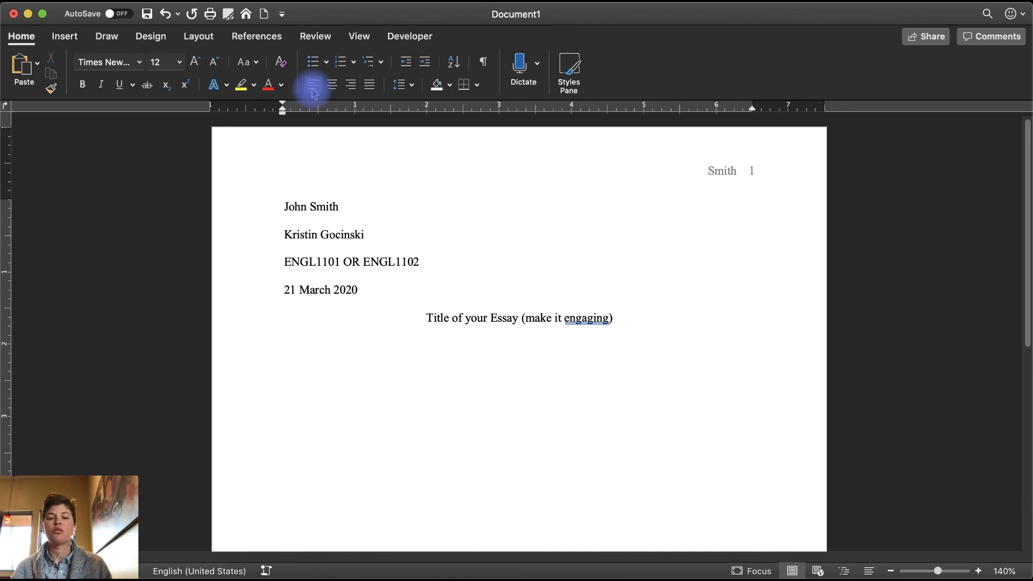